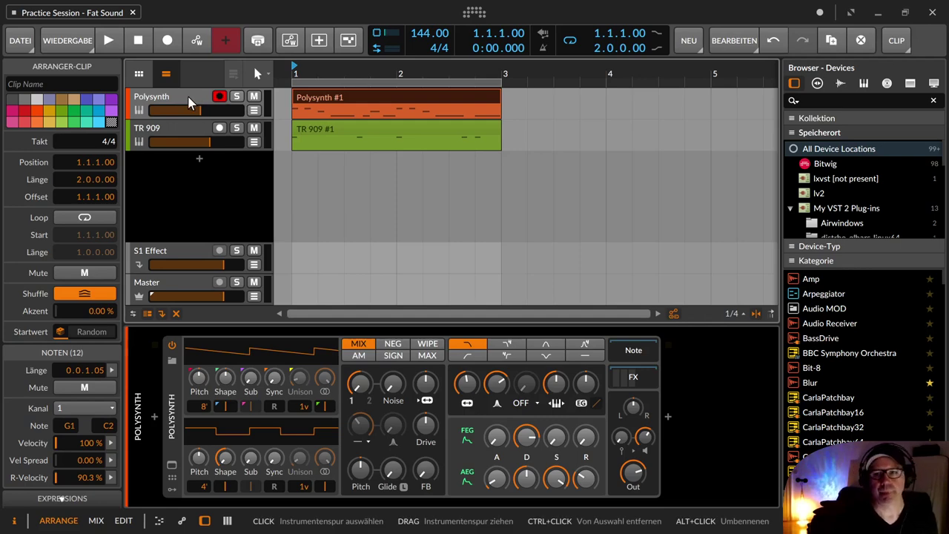
- Set the Polysynth's voice stacking to 5 and adjust the synth's output level while the loop plays
left_click(189, 104)
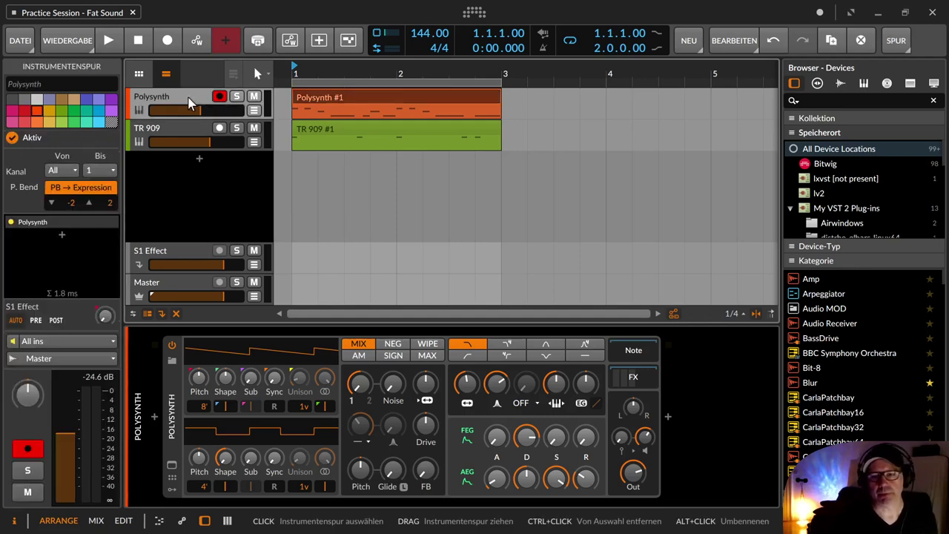
left_click(175, 404)
left_click_drag(107, 245, 103, 252)
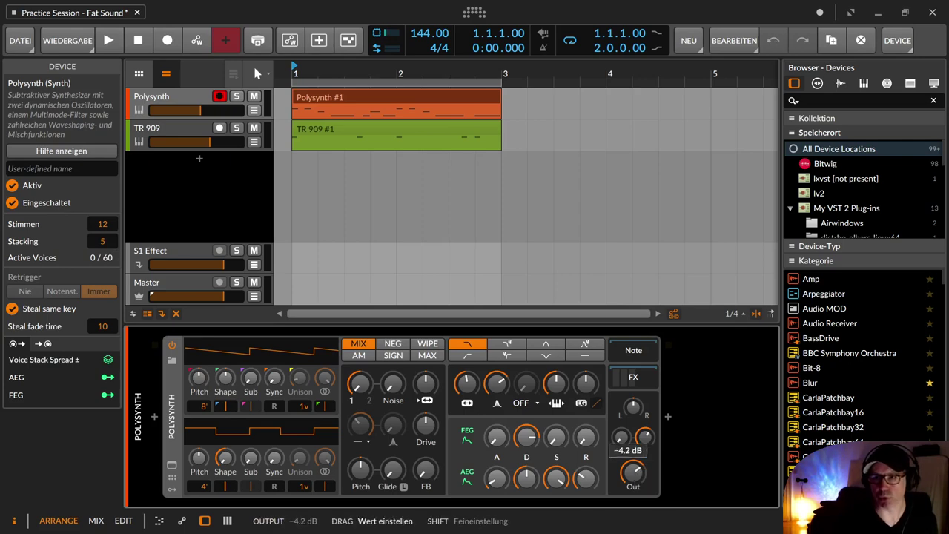
key("space")
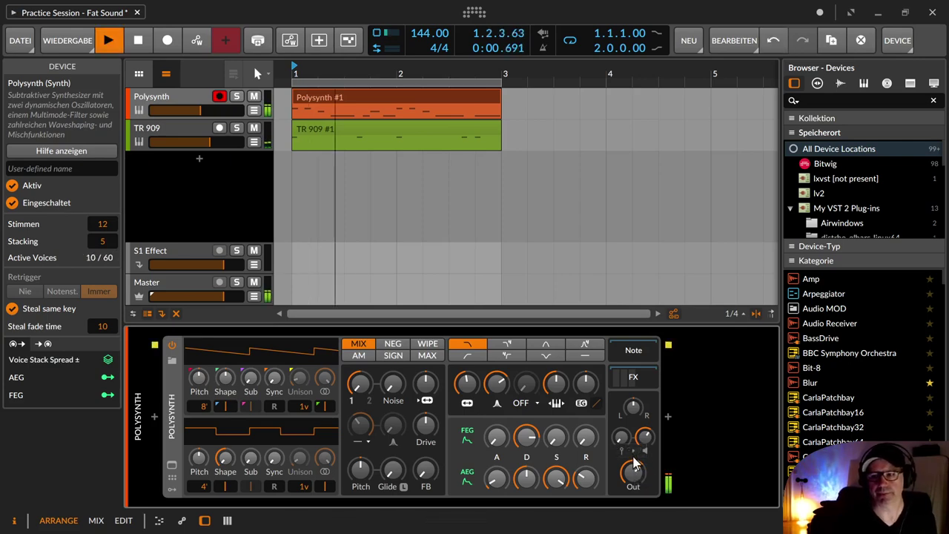
mouse_move(635, 467)
left_mouse_down()
mouse_move(636, 449)
mouse_move(635, 460)
left_mouse_up()
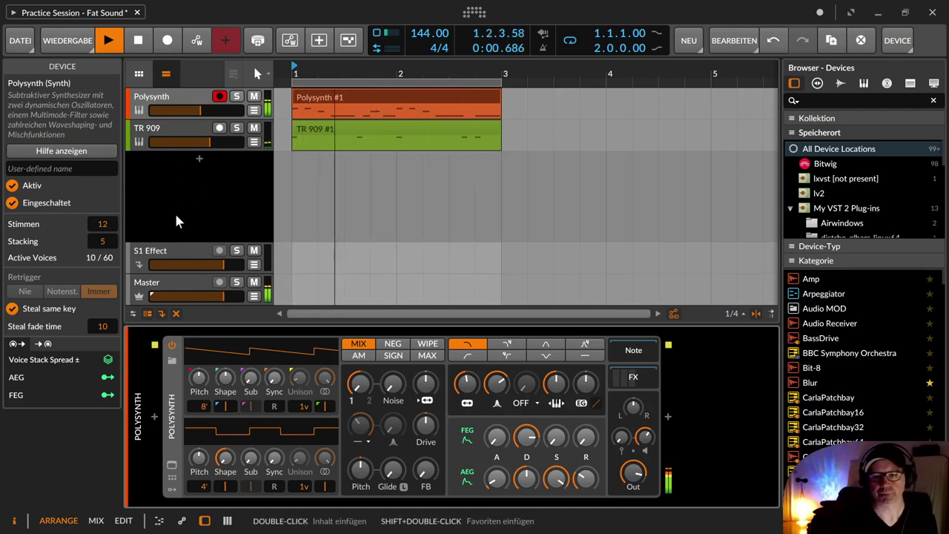
- Turn off the Polysynth's voice stacking, set oscillator 1 to 8 unison voices and play the loop
left_click_drag(106, 248, 106, 270)
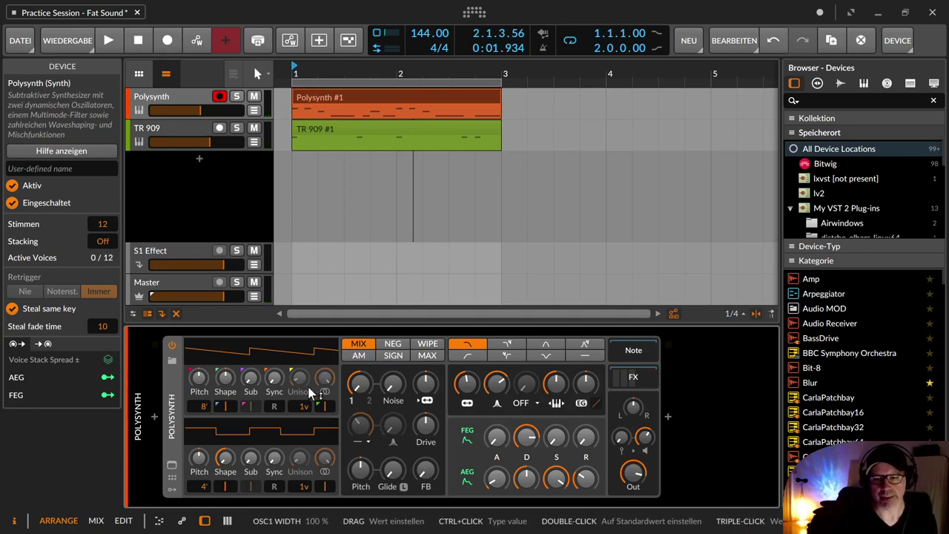
left_click_drag(303, 407, 303, 401)
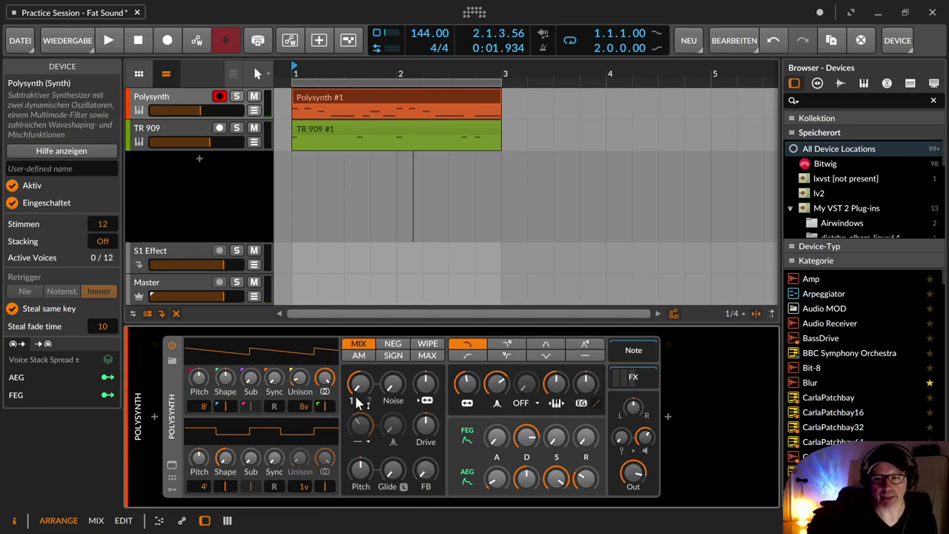
key("space")
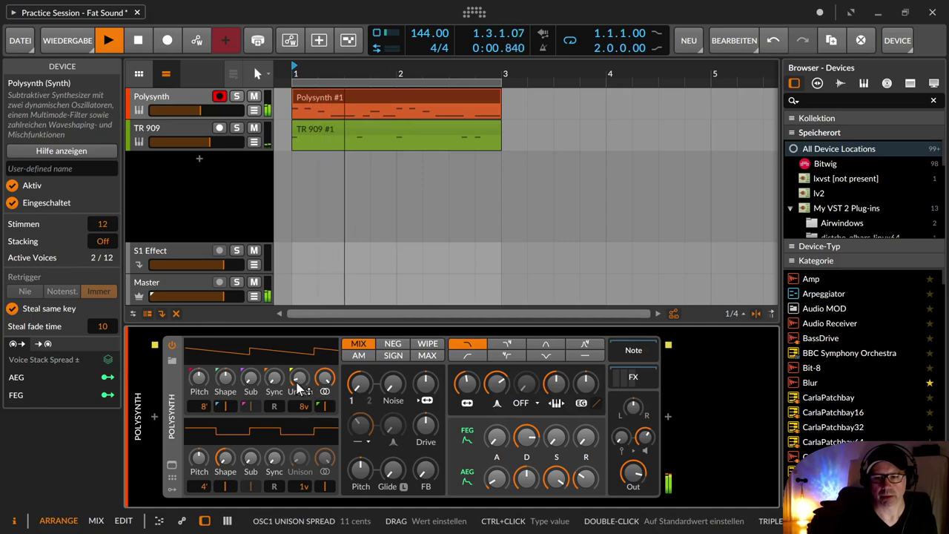
- Lower oscillator 1's stereo width to its minimum and set its unison to 7 voices during playback
left_click(298, 381)
left_click_drag(323, 370, 323, 441)
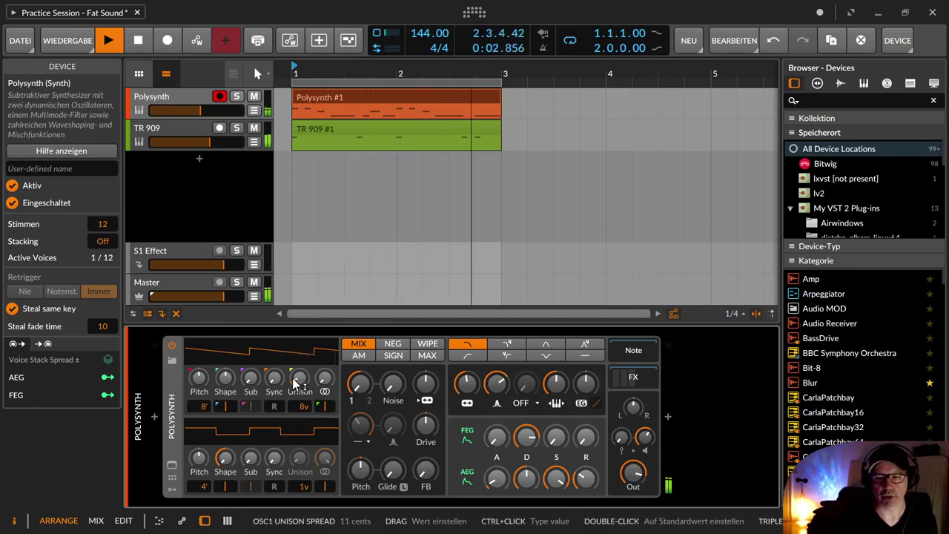
key("ctrl+z")
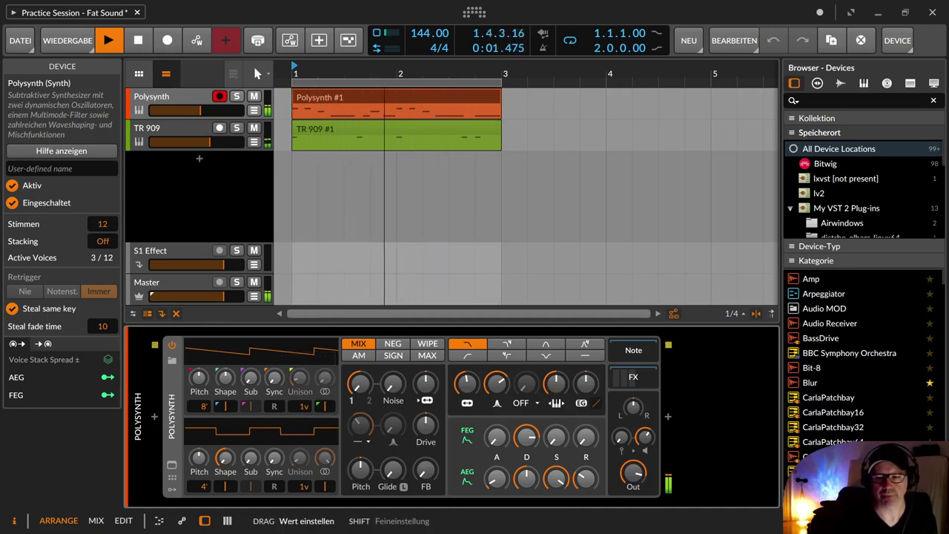
left_click_drag(304, 406, 304, 376)
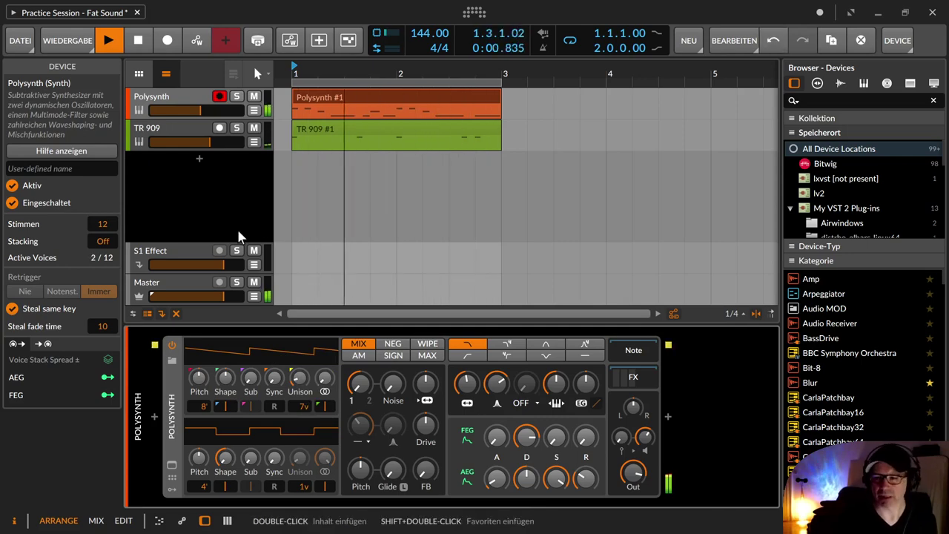
- Raise the Polysynth track volume to about 0 dB, stop playback and set oscillator 1 back to 1 unison voice
left_click_drag(204, 115, 220, 111)
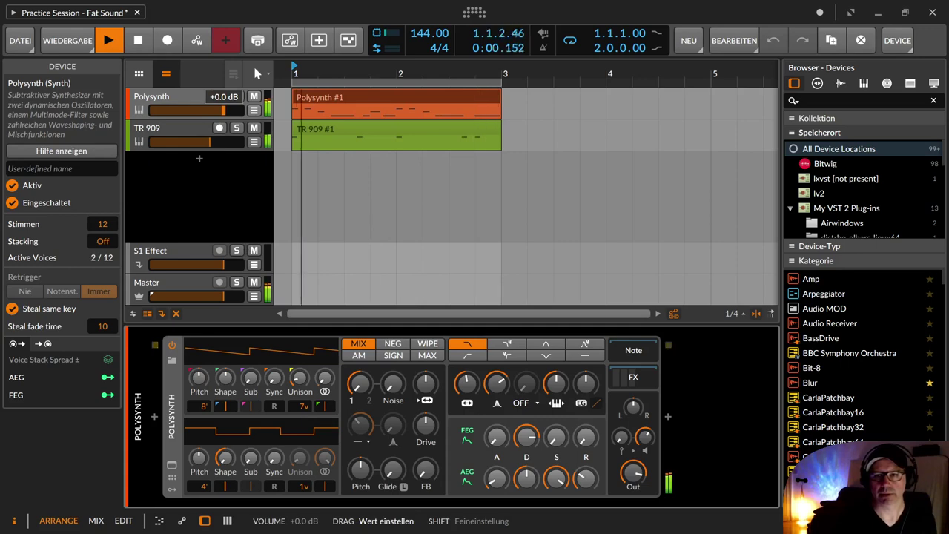
left_click_drag(221, 111, 220, 112)
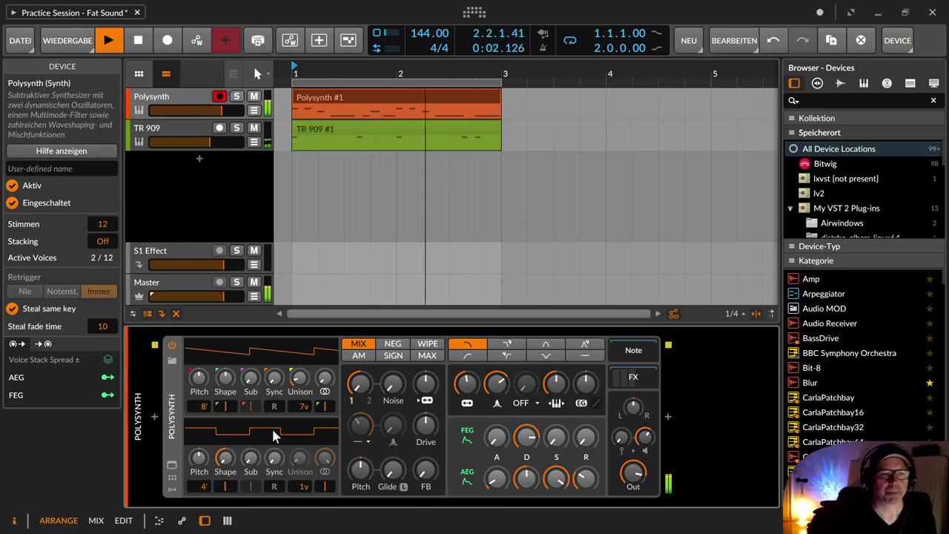
key("space")
left_click_drag(302, 408, 303, 442)
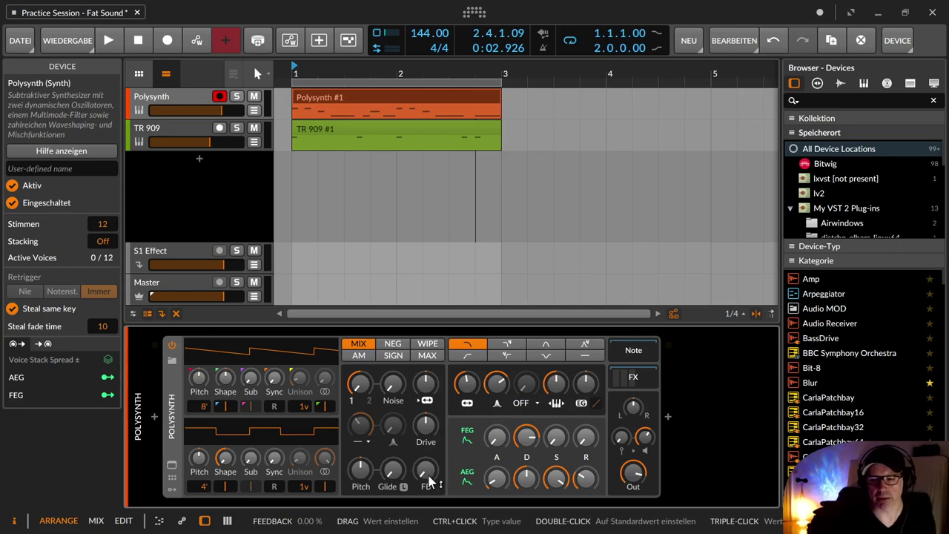
- Play the loop and try out the Polysynth's feedback amount
key("space")
mouse_move(429, 477)
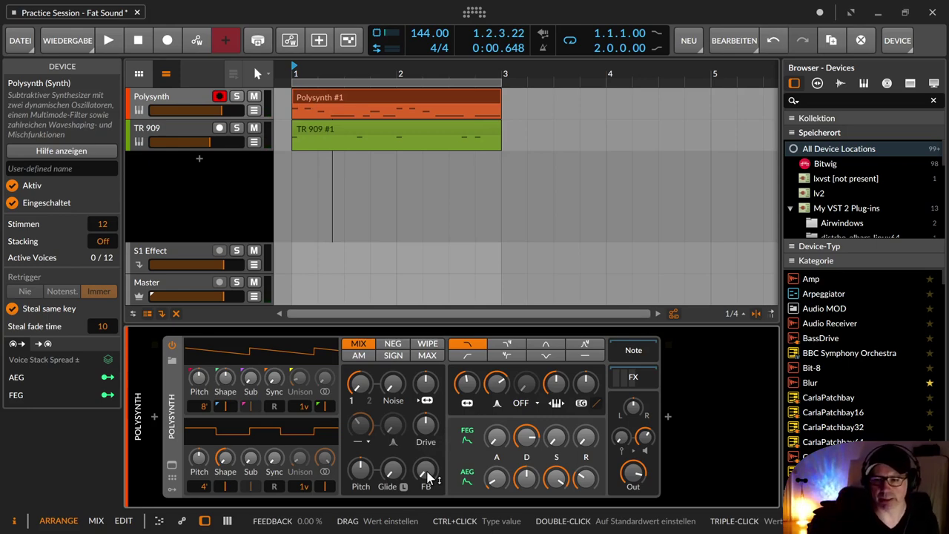
key("space")
mouse_move(428, 475)
left_mouse_down()
mouse_move(428, 415)
mouse_move(428, 478)
left_mouse_up()
key("space")
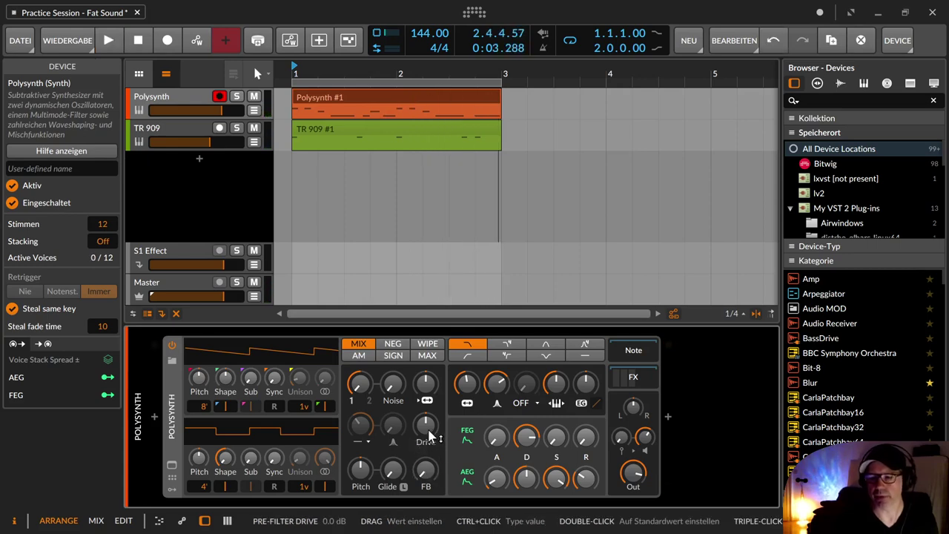
- Raise the pre-filter drive past +8.8 dB during playback and compensate by lowering the Polysynth's gain to -23.9 dB
key("space")
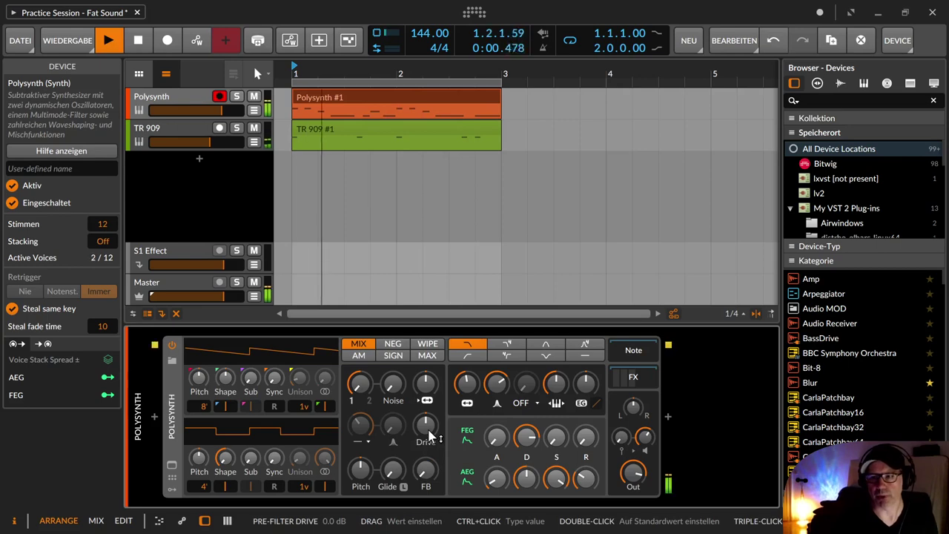
left_click_drag(430, 437, 430, 434)
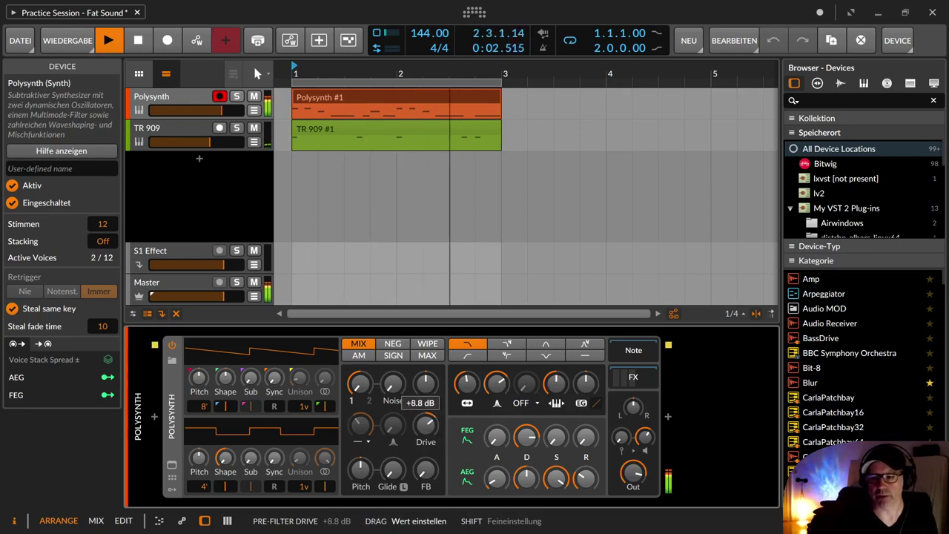
left_click(633, 473)
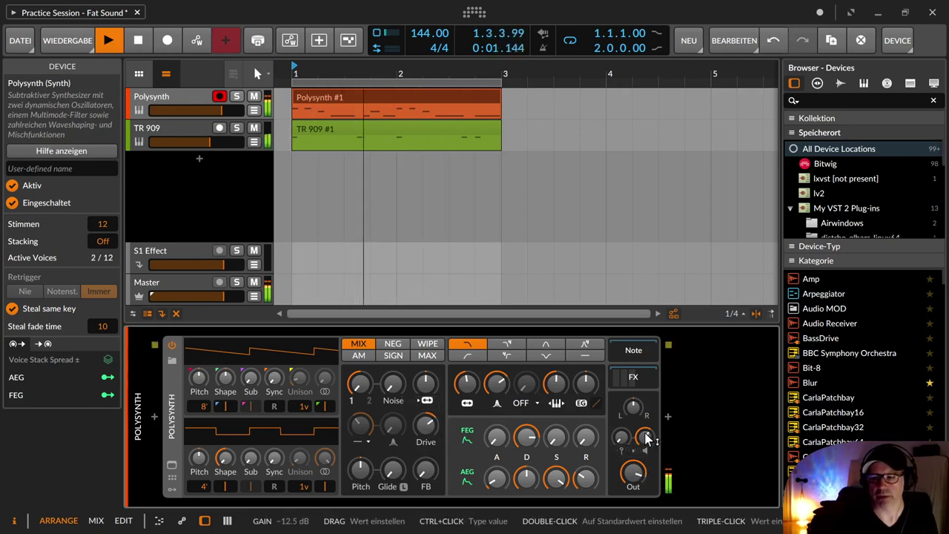
left_click_drag(646, 437, 645, 458)
left_click_drag(426, 434, 426, 407)
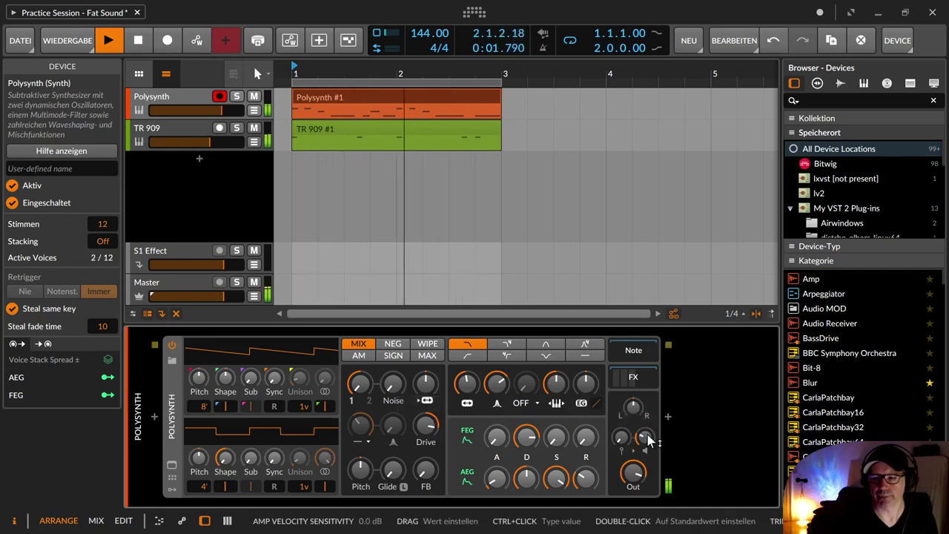
left_click_drag(645, 438, 645, 452)
key("space")
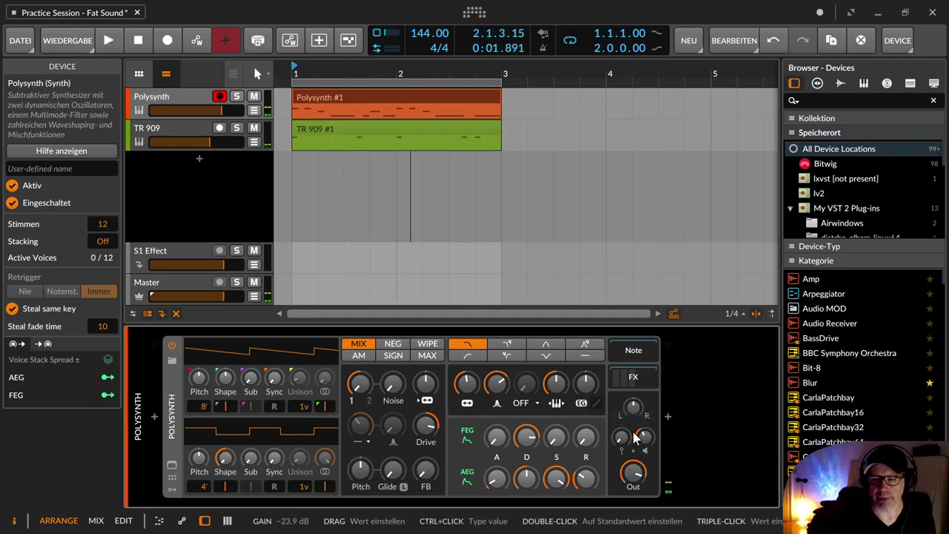
- Bring the pre-filter drive back down to about +1.3 dB and show the Saturator in the Polysynth's FX chain
double_click(423, 432)
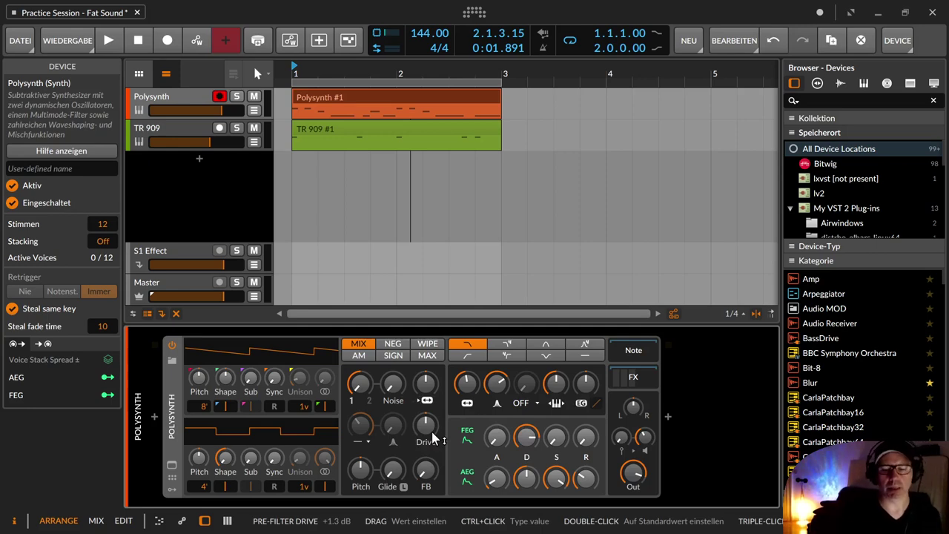
left_click(625, 378)
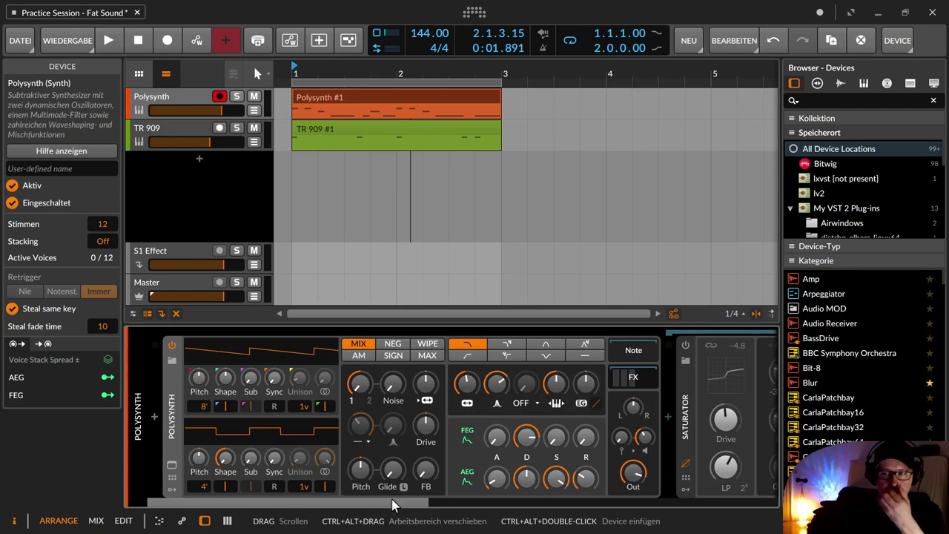
left_click_drag(391, 499, 508, 514)
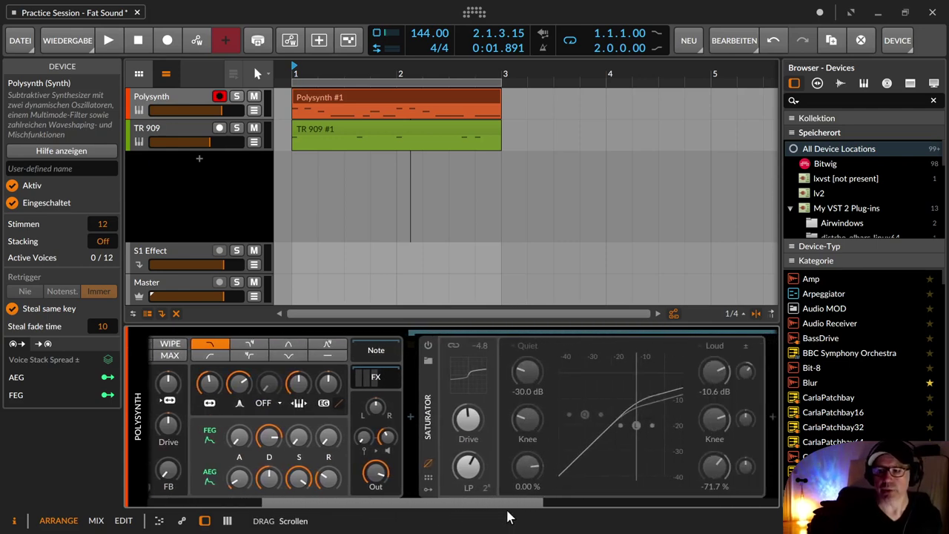
- Compare the loop with the Saturator bypassed and enabled, leaving it bypassed when playback stops
left_click(428, 345)
left_click(429, 345)
left_click(429, 344)
key("space")
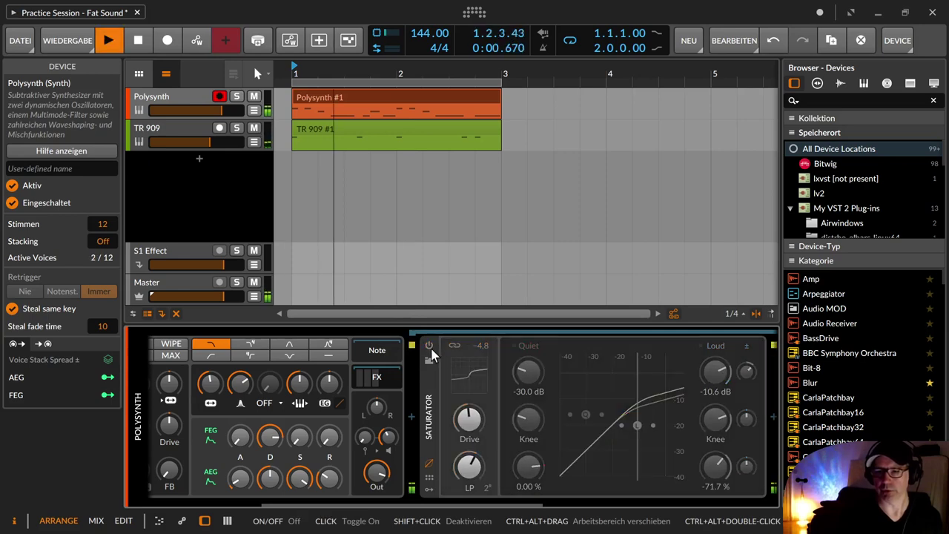
left_click(428, 345)
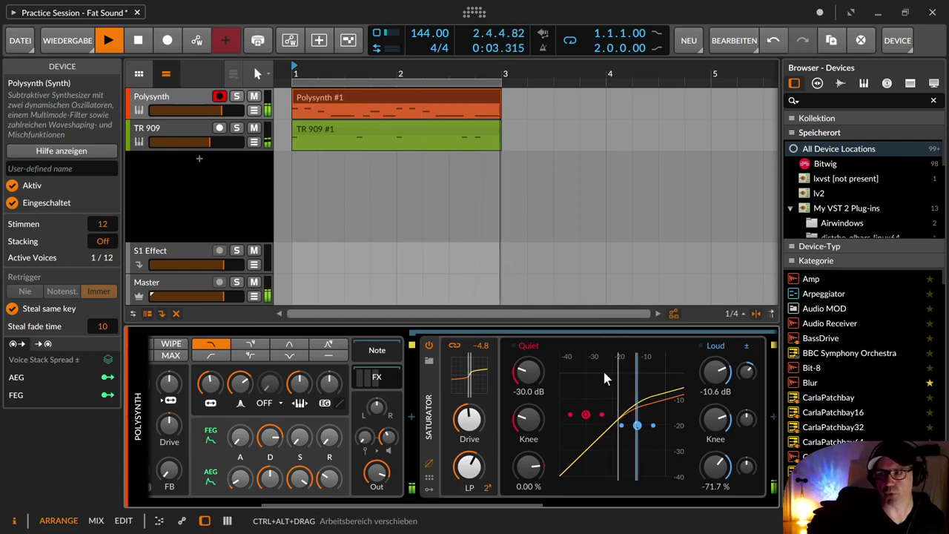
key("space")
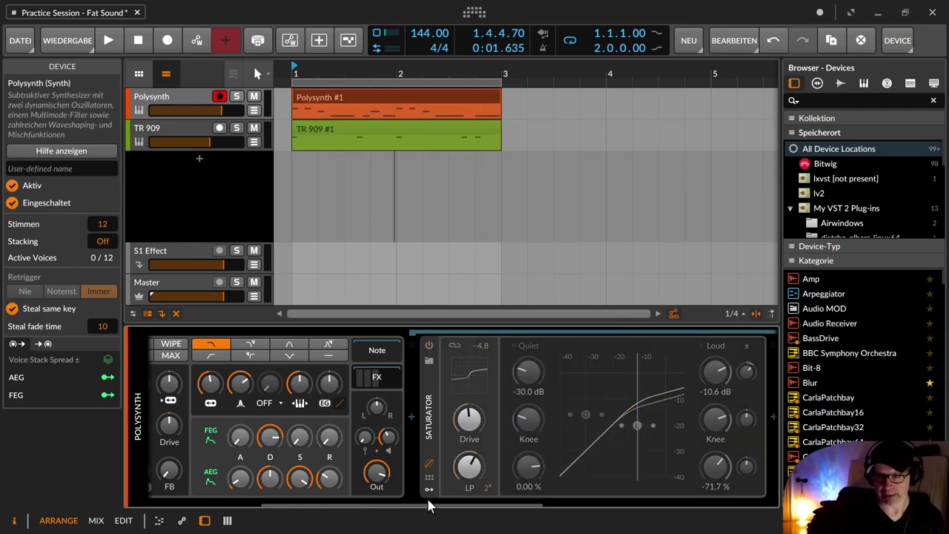
- Enable the Bit-8 device in the FX chain and try its Clock rate before resetting it to 100.0 kHz
left_click_drag(430, 502, 623, 500)
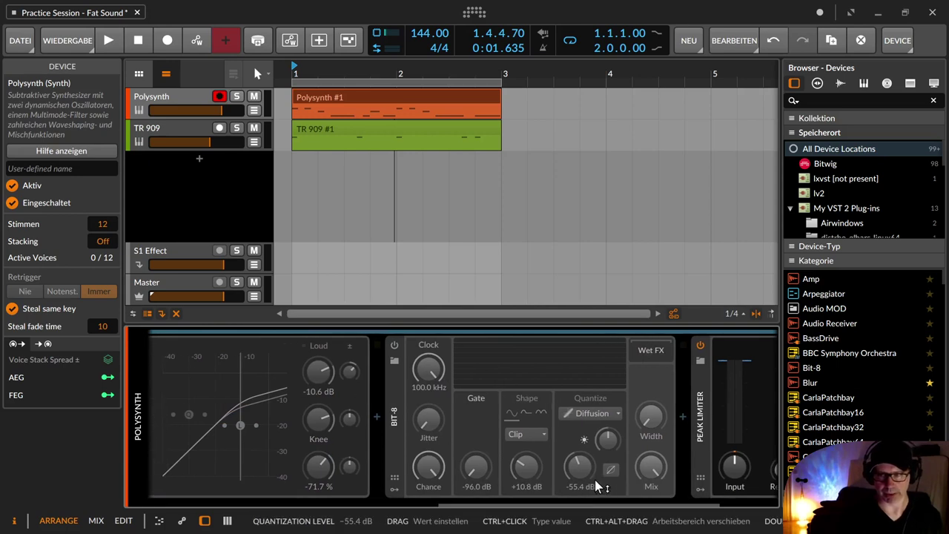
left_click(394, 346)
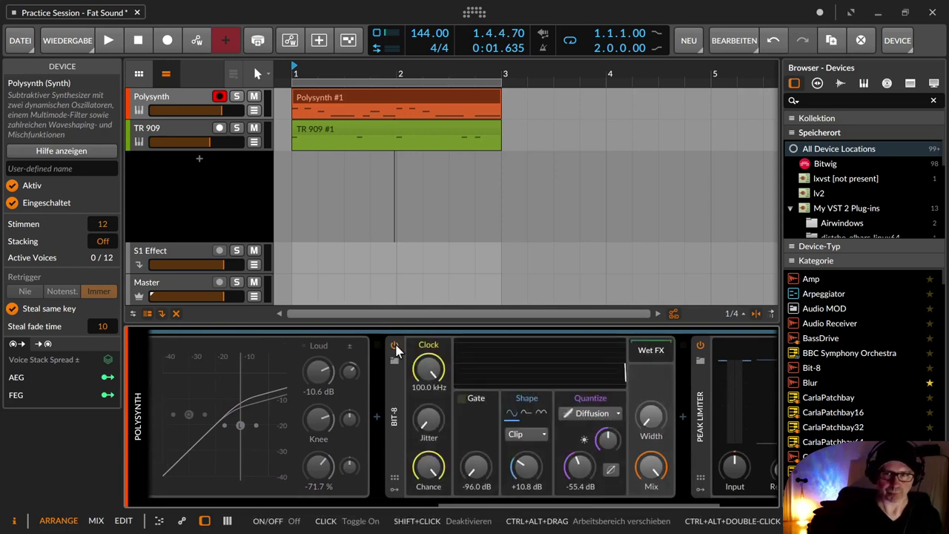
left_click(398, 421)
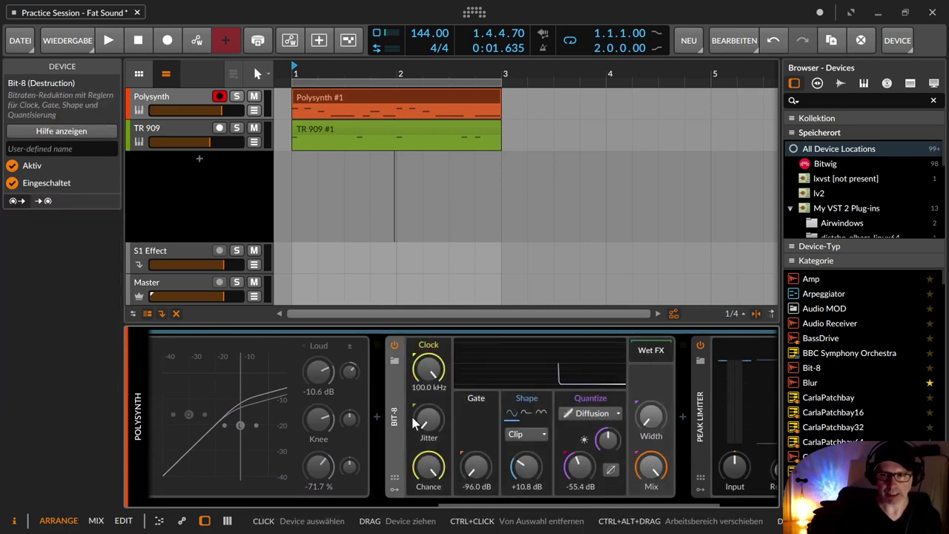
left_click_drag(435, 383, 437, 391)
double_click(432, 381)
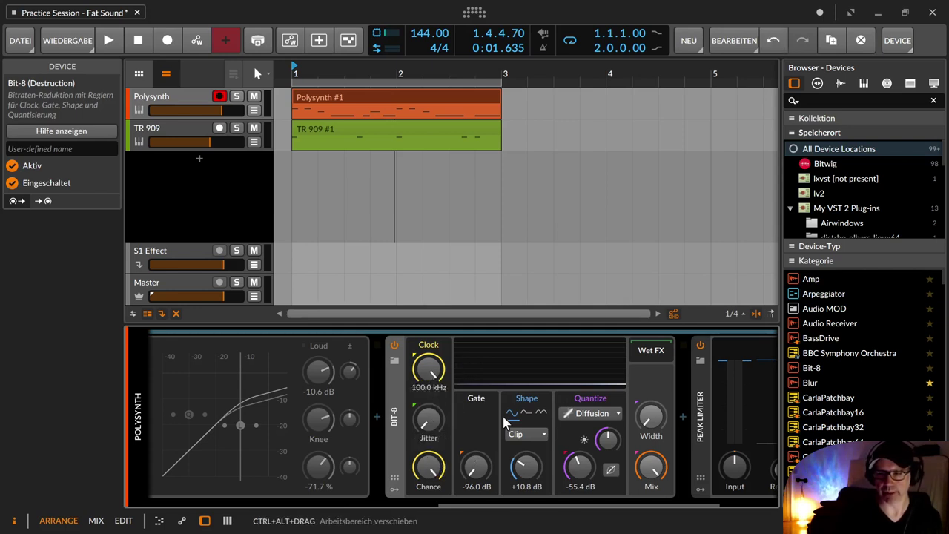
- Reset Bit-8's Shape drive to 0.0 dB and lower its quantization level to -96.0 dB during playback
left_click_drag(524, 465, 524, 453)
double_click(525, 464)
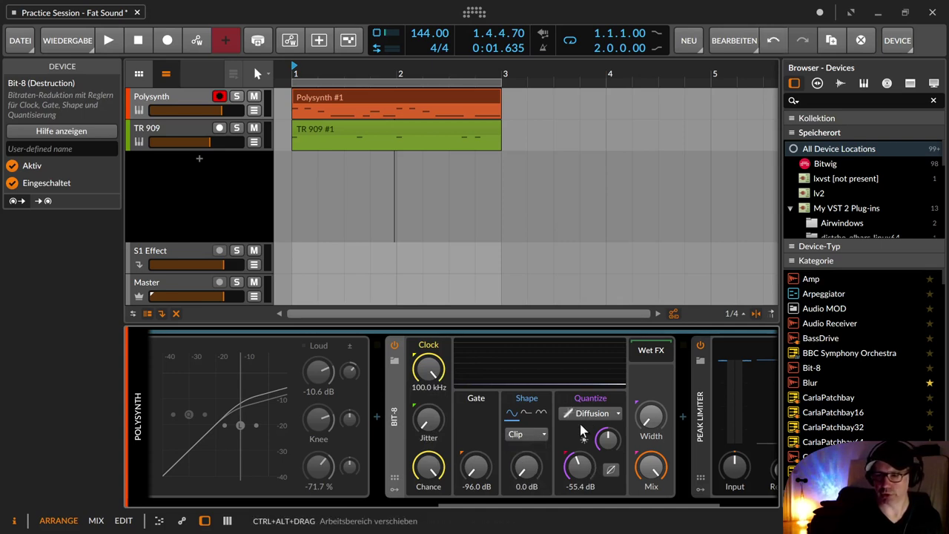
key("space")
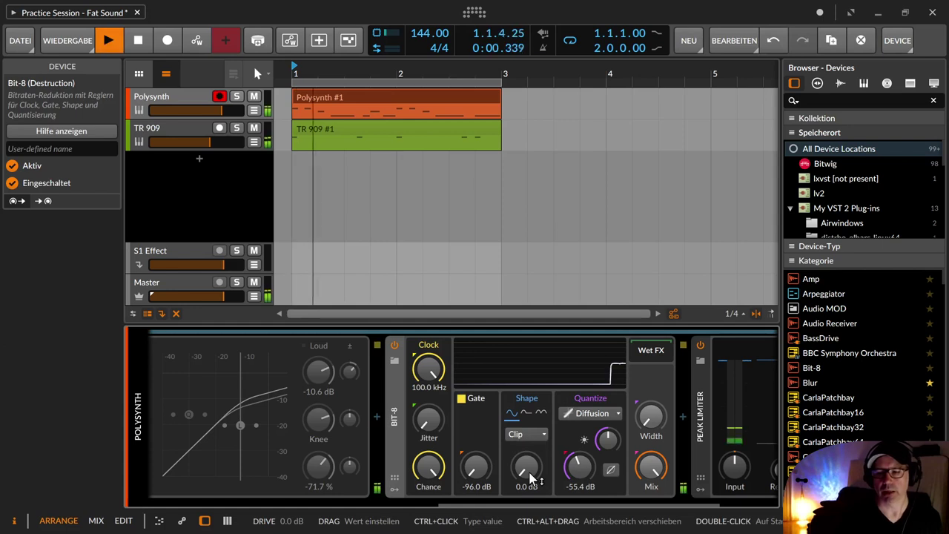
left_click_drag(578, 465, 579, 498)
- Vary Bit-8's Shape drive while listening, leave it at +19.3 dB and stop playback
left_click_drag(524, 472, 524, 468)
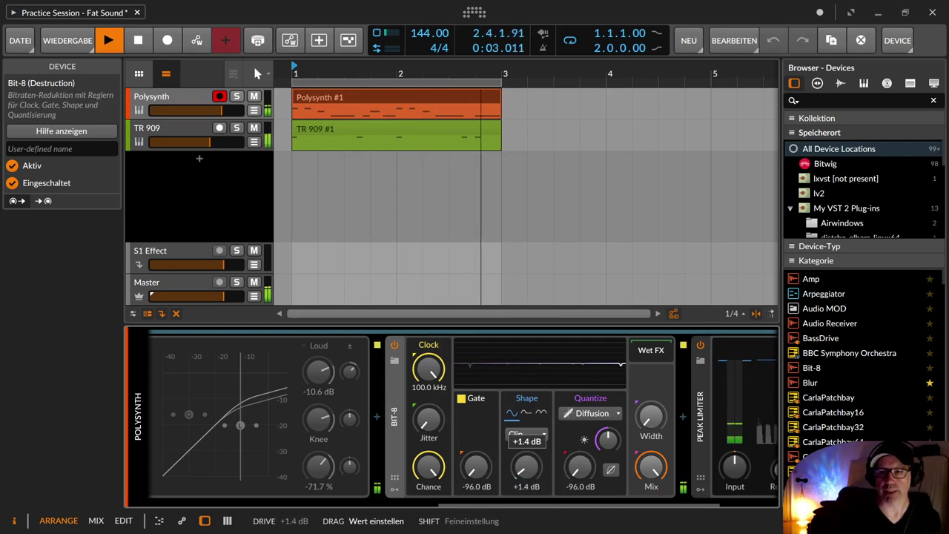
mouse_move(524, 469)
left_mouse_down()
mouse_move(524, 434)
mouse_move(527, 484)
left_mouse_up()
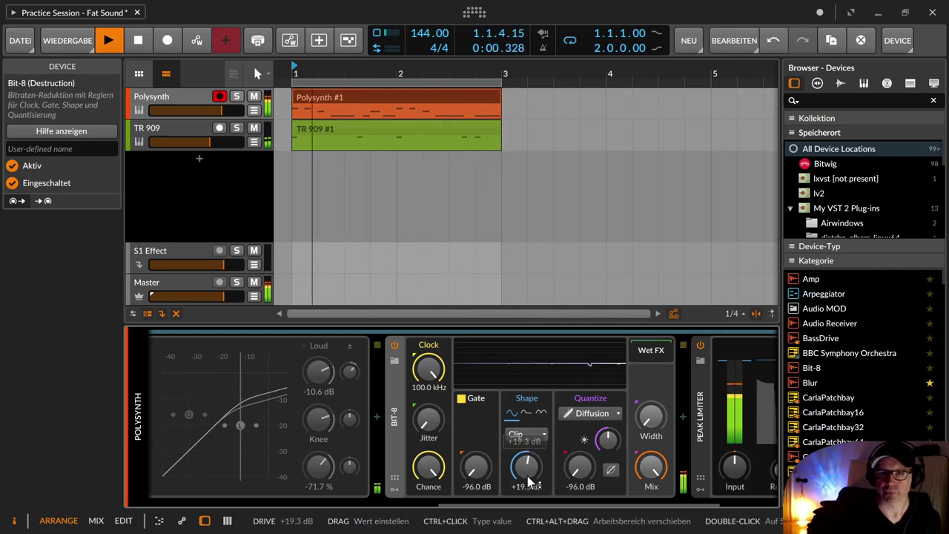
key("space")
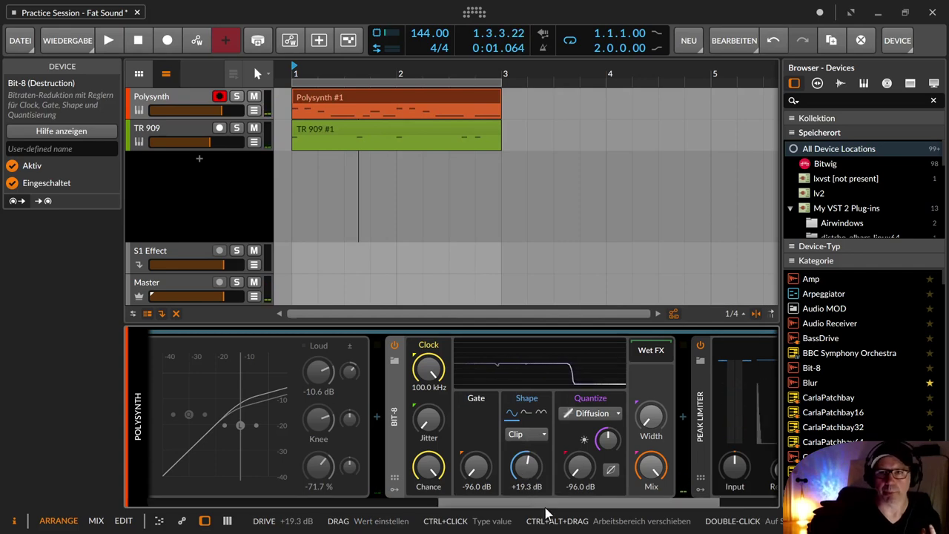
- Open the Kick pad's device chain on the TR 909 track, and look over the Polysynth track's effect devices
left_click(159, 134)
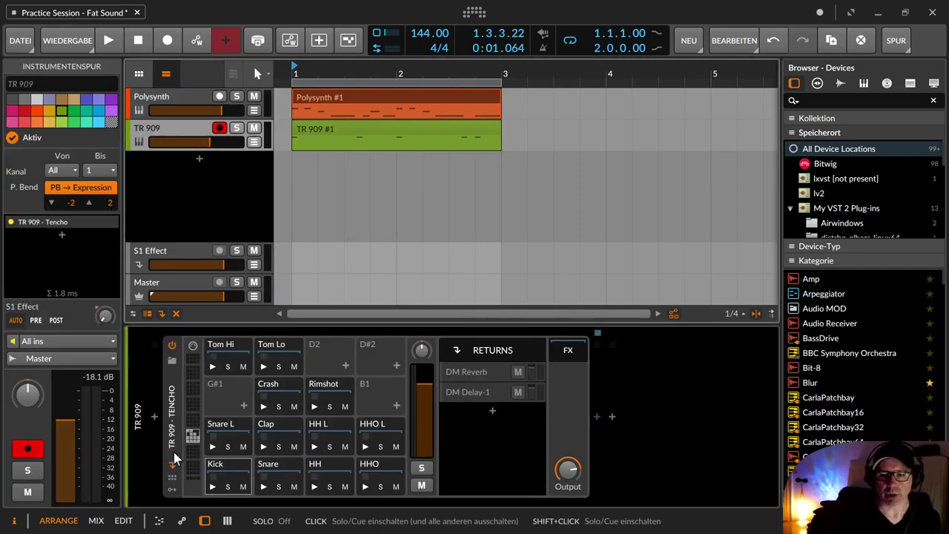
left_click(223, 474)
left_click(309, 129)
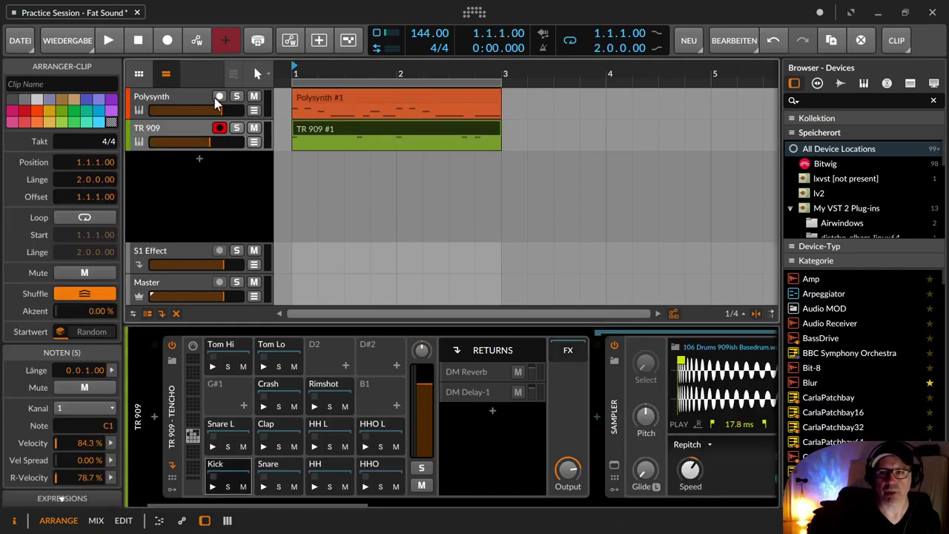
left_click(178, 104)
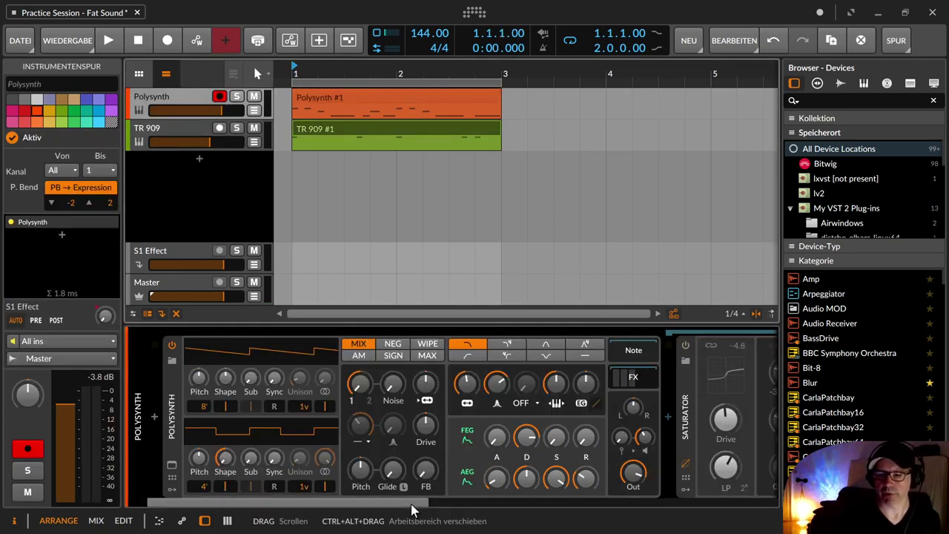
left_click_drag(418, 506, 654, 524)
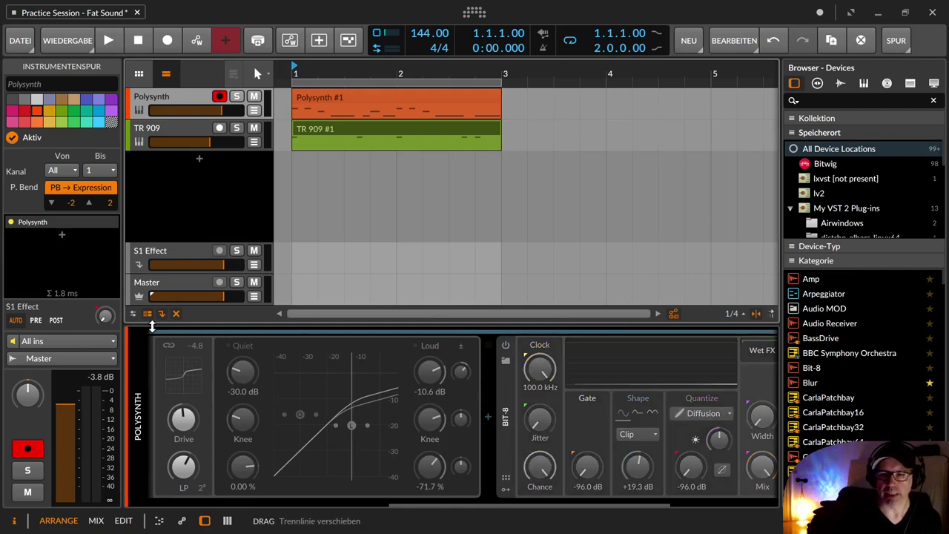
- Play the loop with the TR 909 track selected and lower the Polysynth track's volume
left_click(177, 127)
key("space")
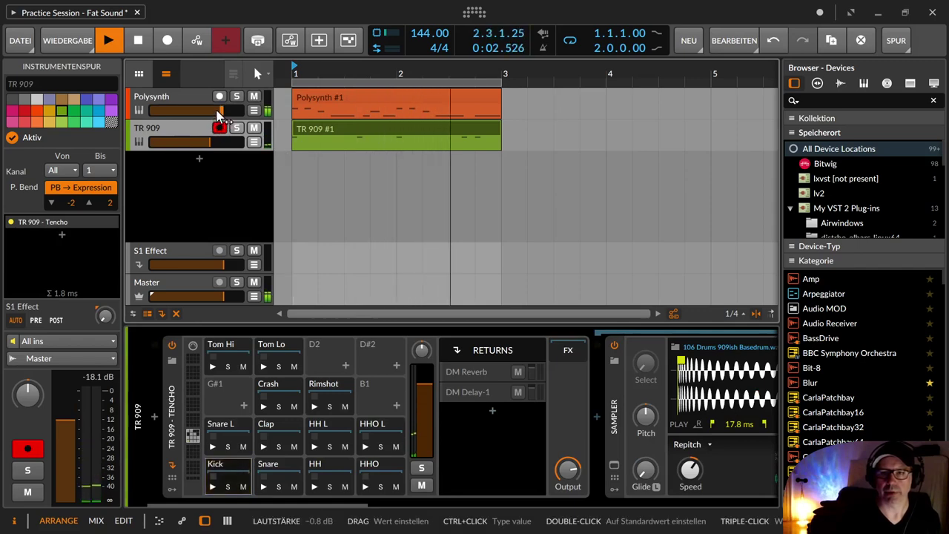
left_click_drag(221, 111, 210, 111)
left_click_drag(207, 110, 199, 110)
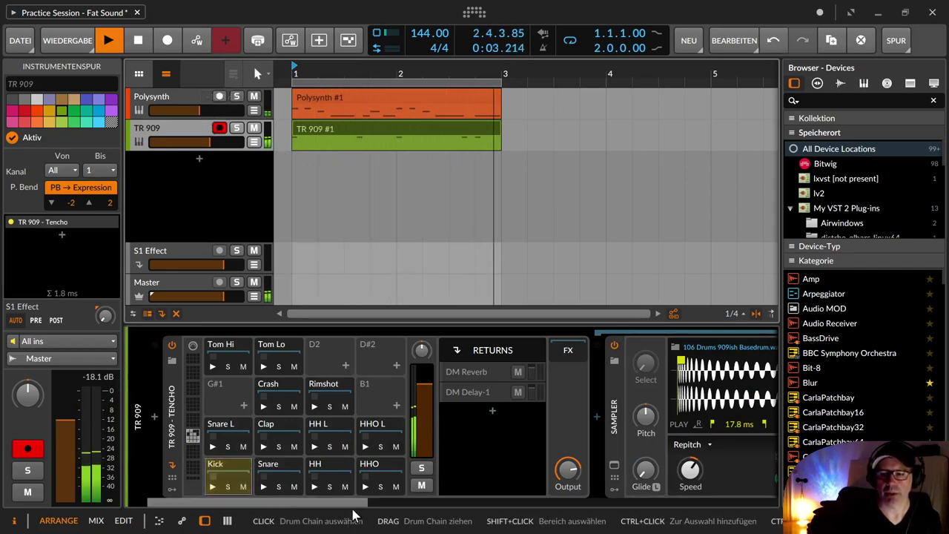
left_click_drag(353, 505, 500, 526)
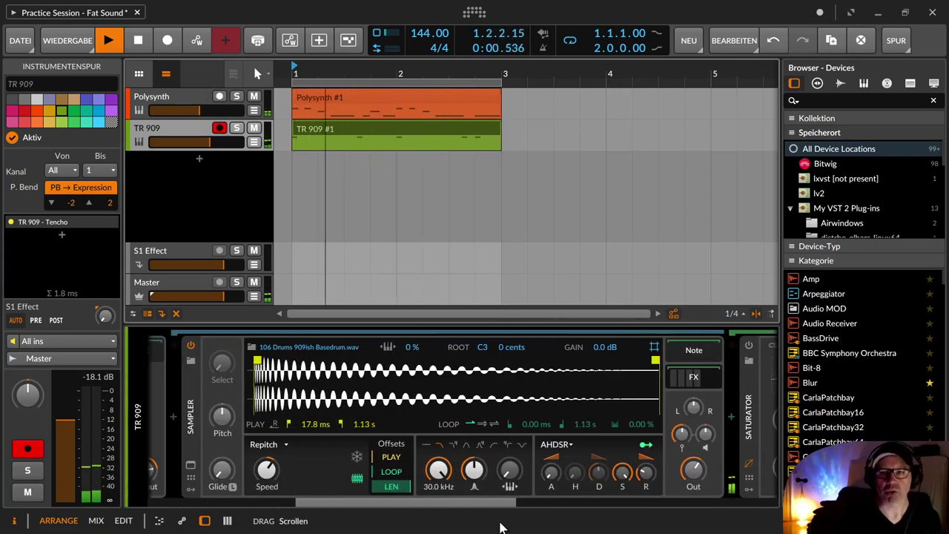
left_click_drag(499, 527, 499, 531)
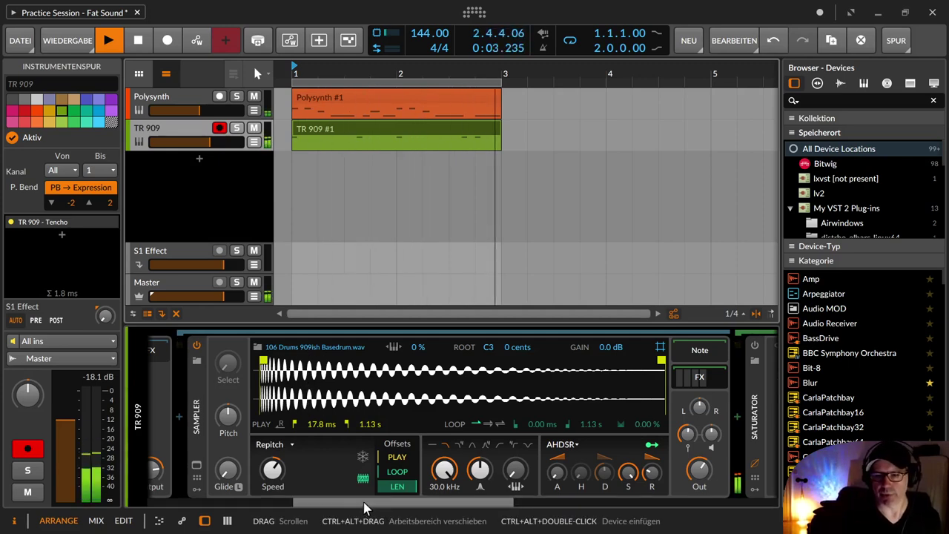
left_click_drag(364, 502, 481, 507)
left_click(426, 344)
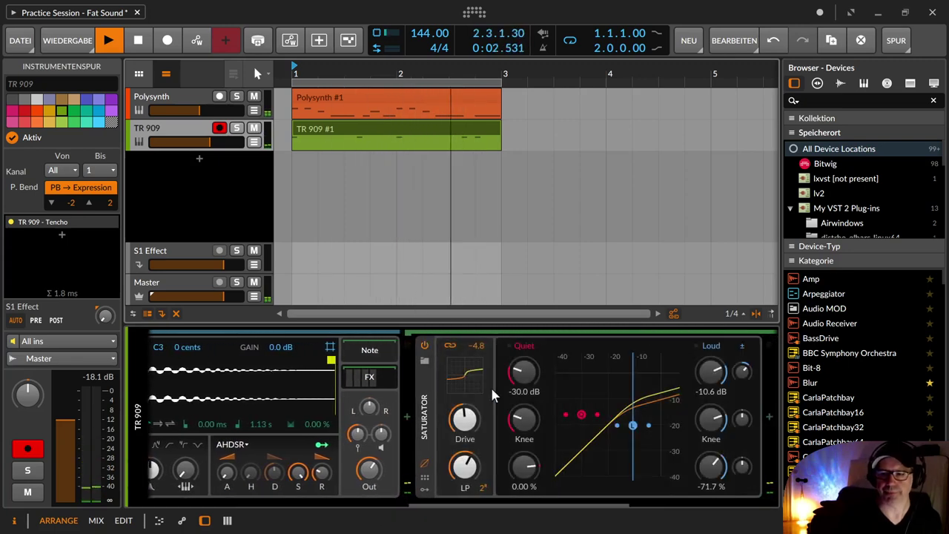
- Audition the Saturator presets Hardcore Kick 1 and Bass Driver on the kick, and load Hardcore Kick 2
left_click(425, 362)
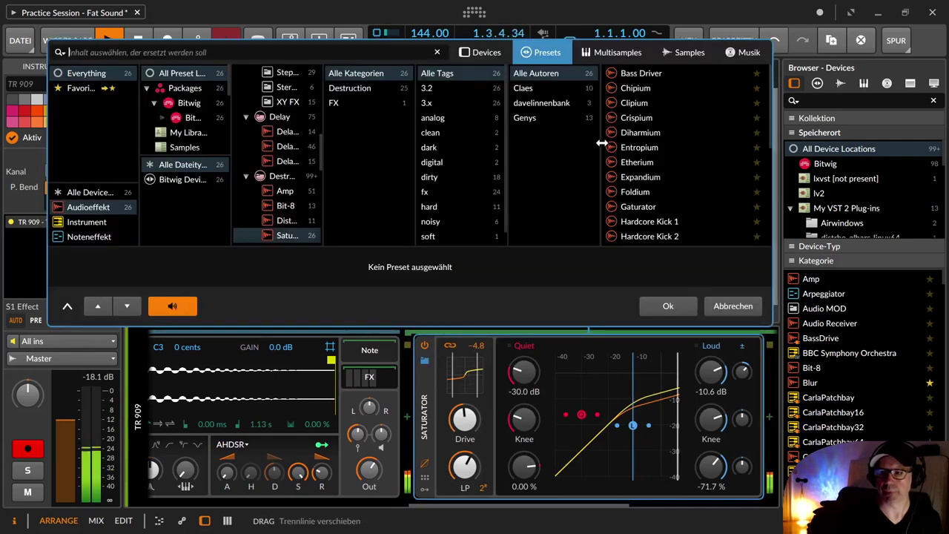
left_click(667, 220)
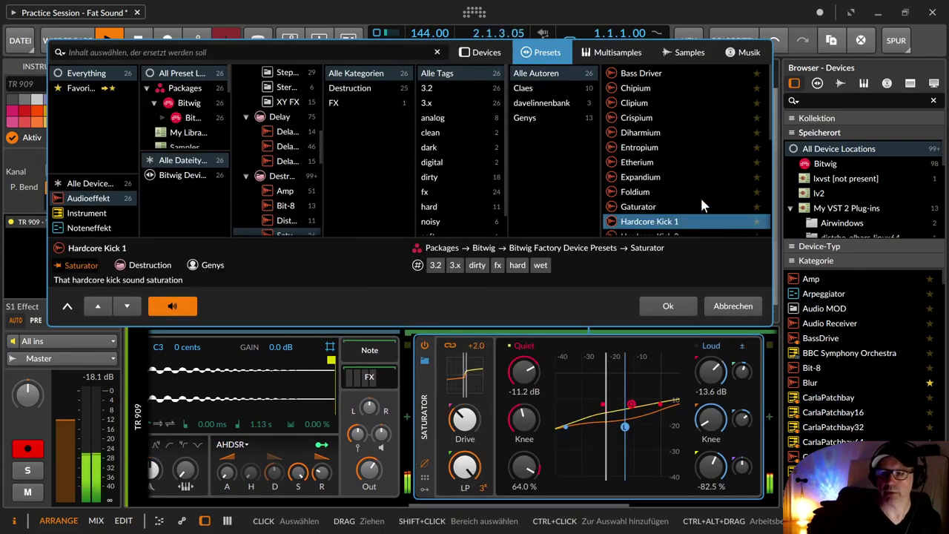
left_click(650, 76)
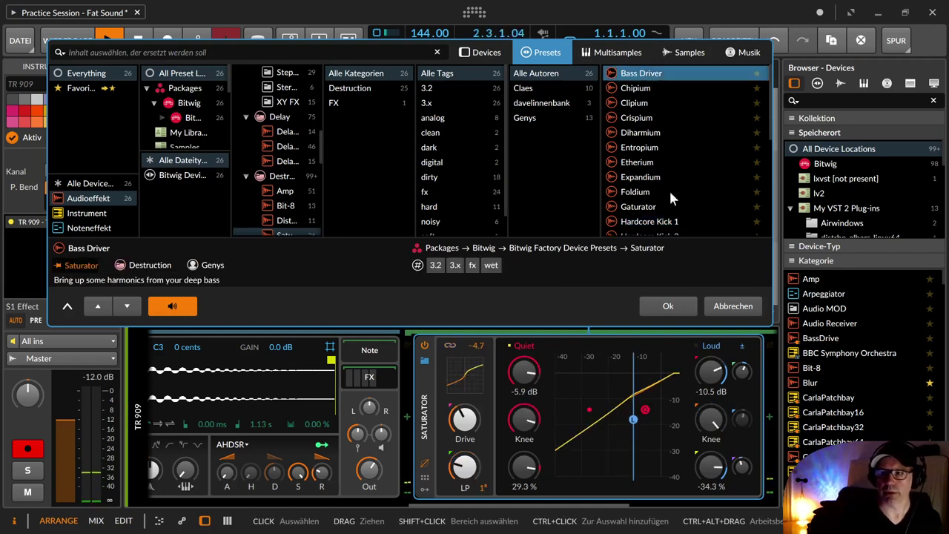
scroll(671, 197, "down", 2)
left_click(671, 183)
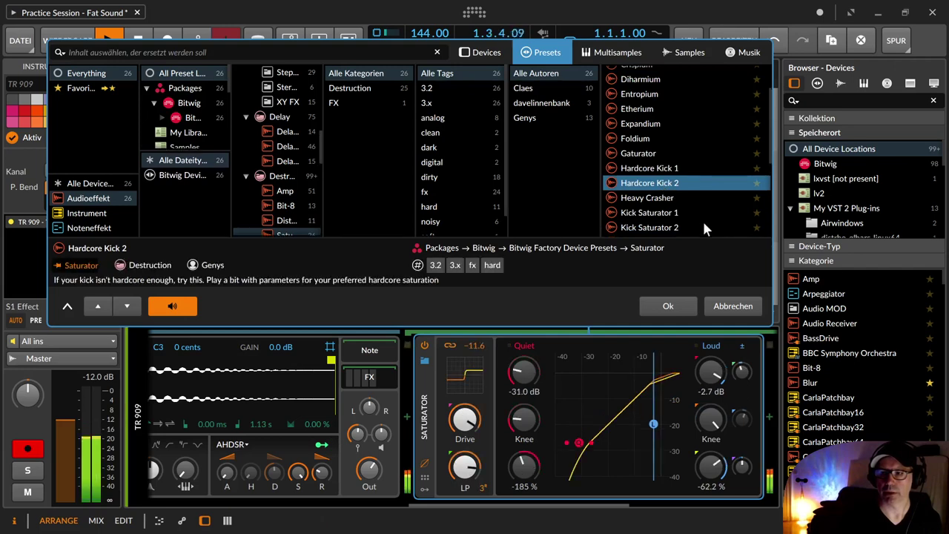
left_click(670, 308)
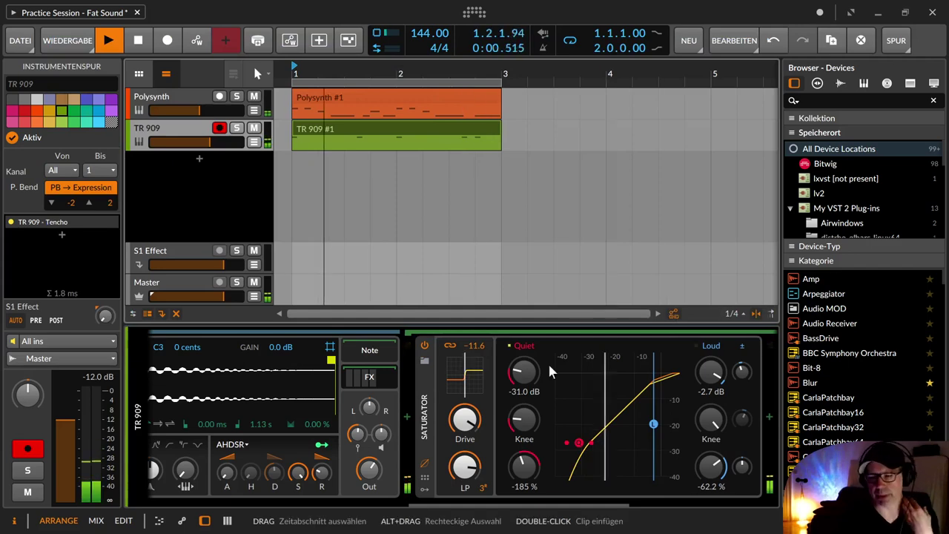
- Bypass the kick's Saturator and stop playback at the Bit-8 device
left_click(424, 345)
left_click_drag(473, 505, 645, 511)
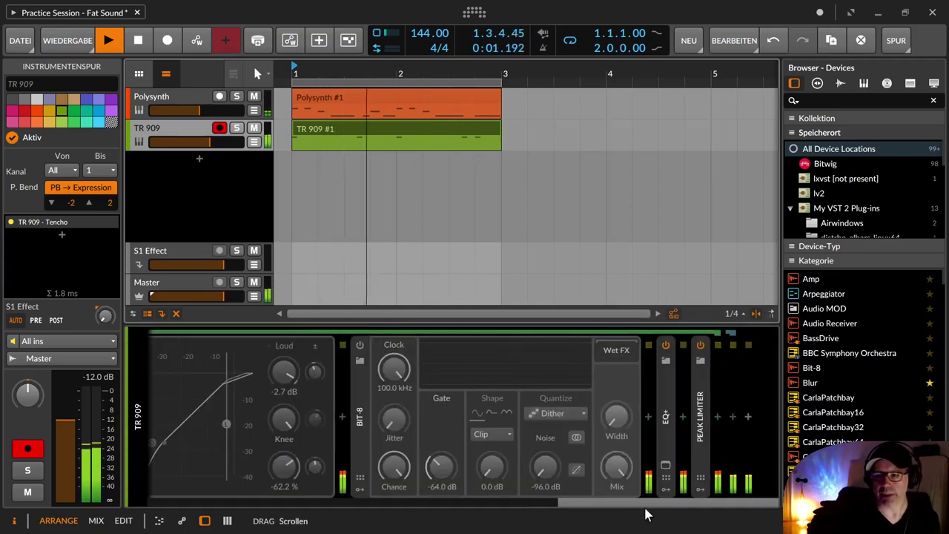
key("space")
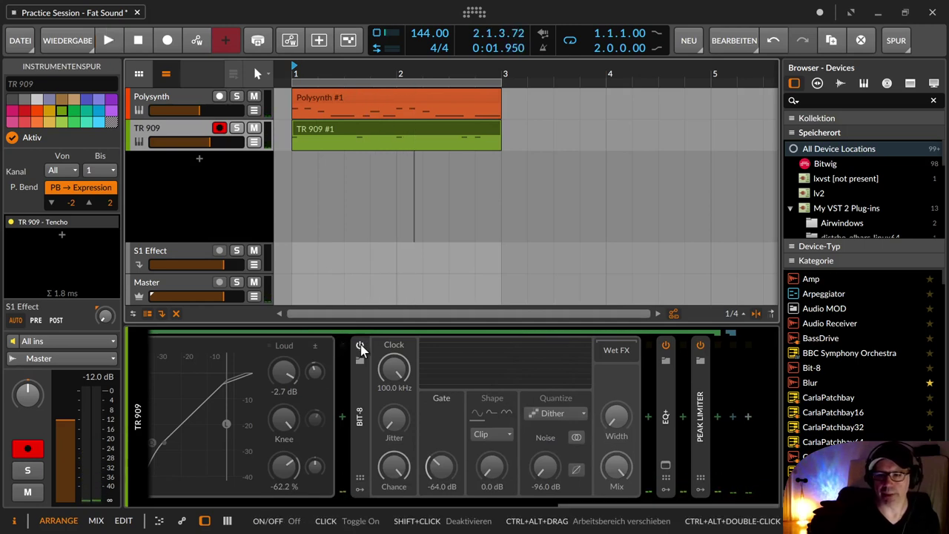
- Enable the kick's Bit-8, set its Gate to -96.0 dB and raise the Shape drive to +13.1 dB during playback
left_click(360, 345)
left_click_drag(445, 465, 445, 480)
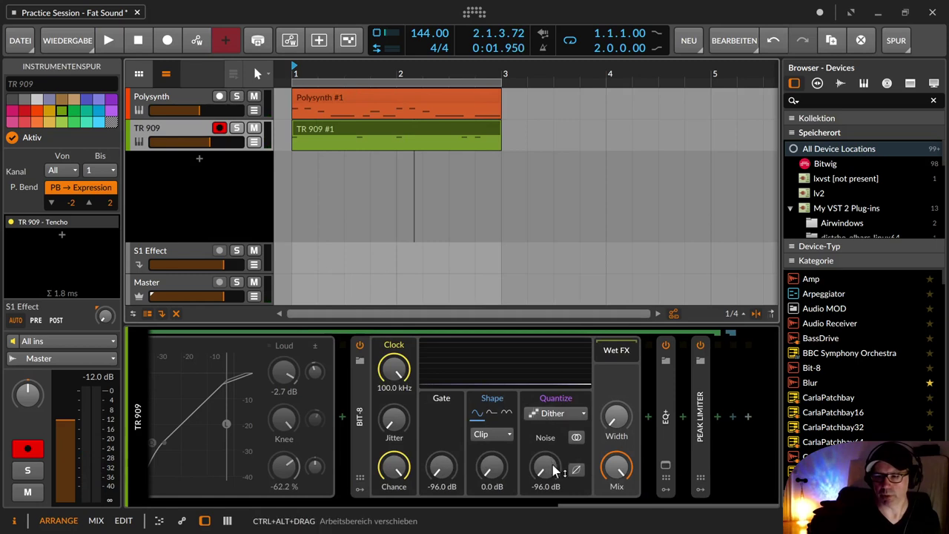
key("space")
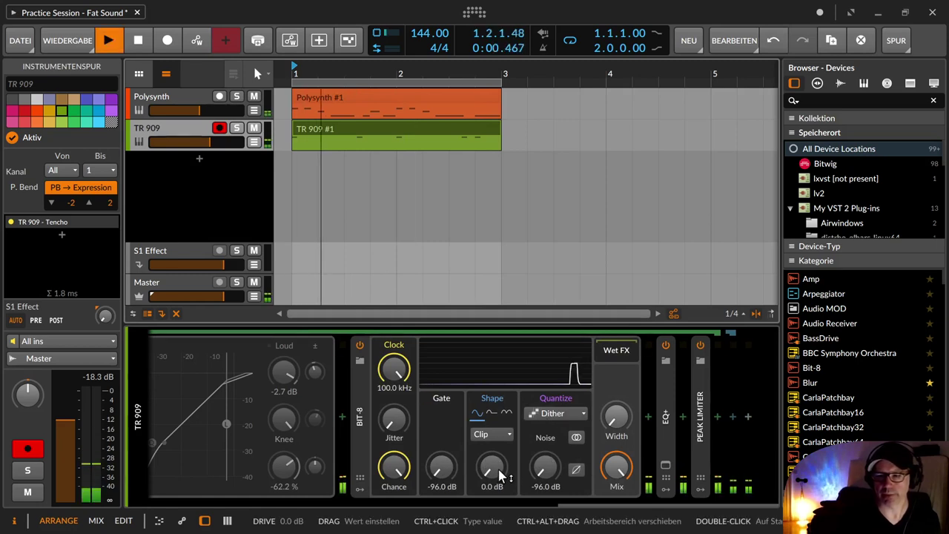
left_click_drag(487, 465, 487, 406)
- Expand the kick's EQ+ and add a High-cut at 1.47 kHz and a Low-cut at 31.6 Hz
double_click(666, 415)
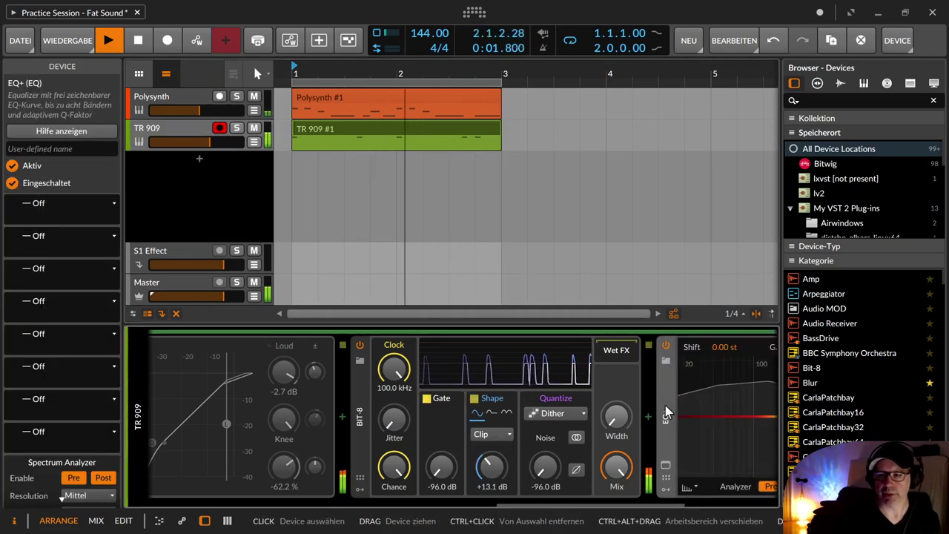
left_click_drag(508, 506, 642, 506)
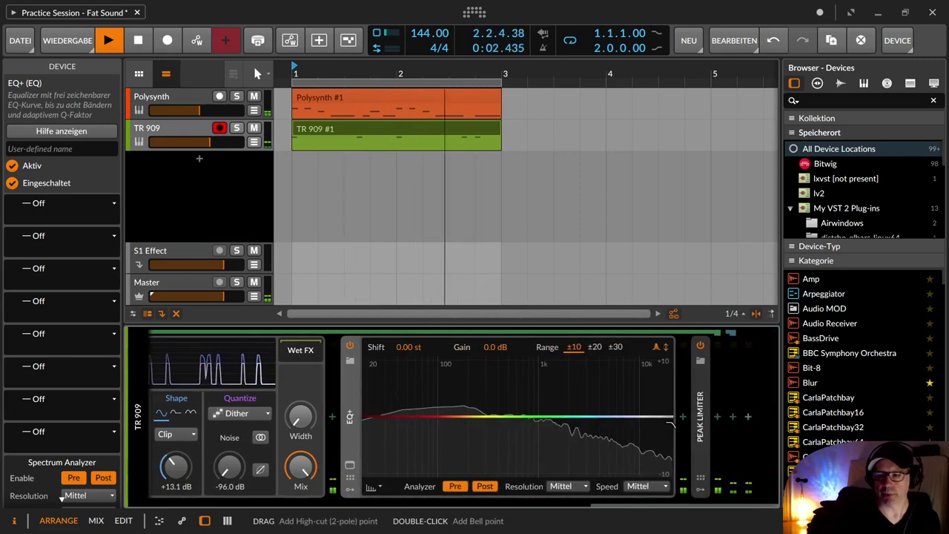
left_click_drag(653, 436, 554, 444)
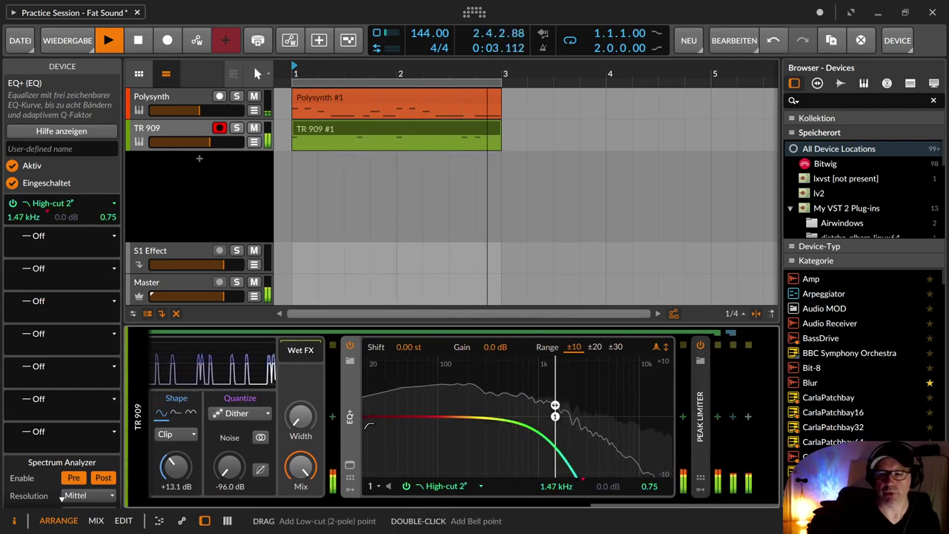
left_click_drag(397, 440, 394, 439)
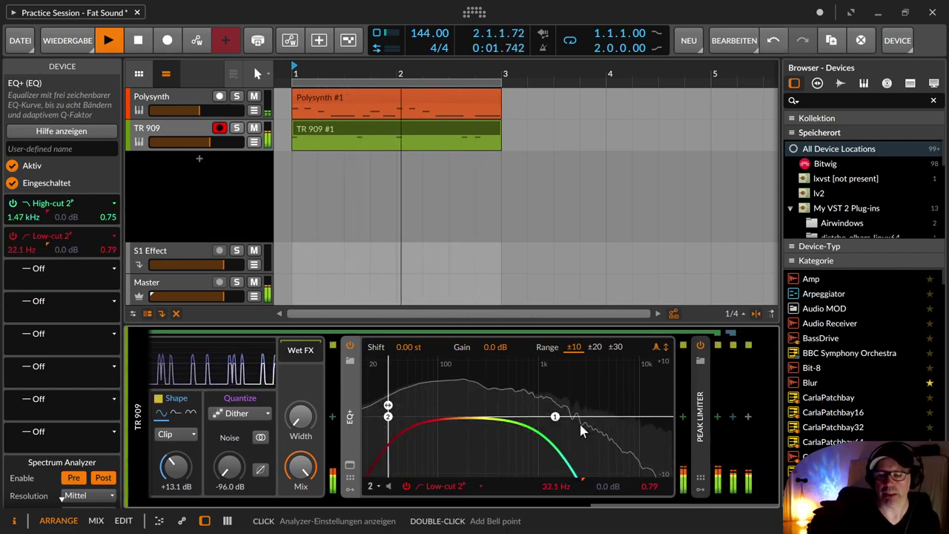
left_click_drag(556, 486, 555, 490)
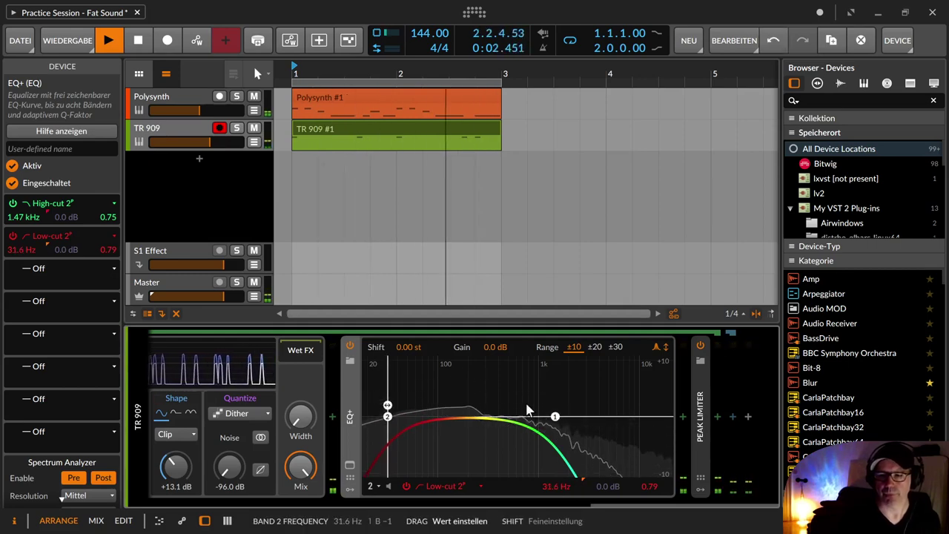
- Add a Bell band to the kick's EQ+ and sweep it across the spectrum to about 1.12 kHz and +1.5 dB
double_click(509, 411)
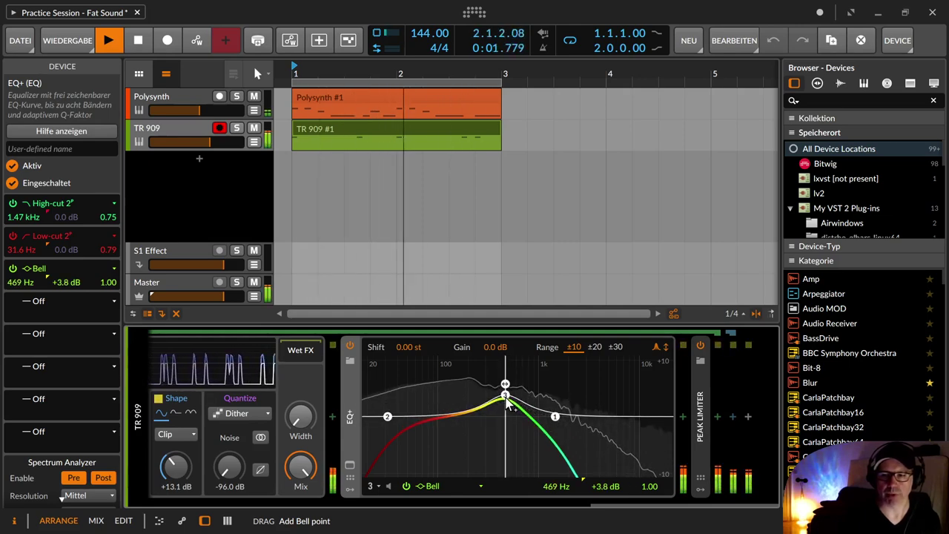
left_click_drag(516, 396, 516, 397)
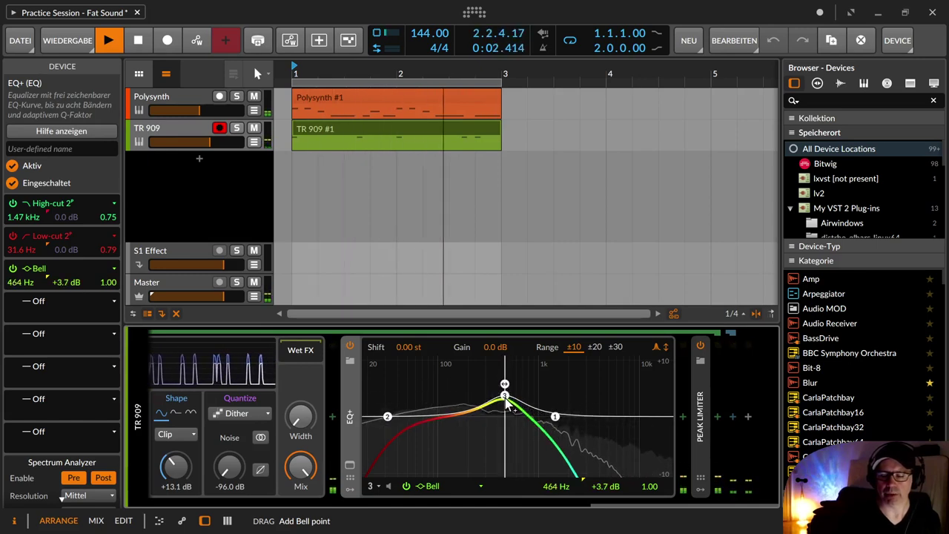
left_click_drag(507, 400, 510, 400)
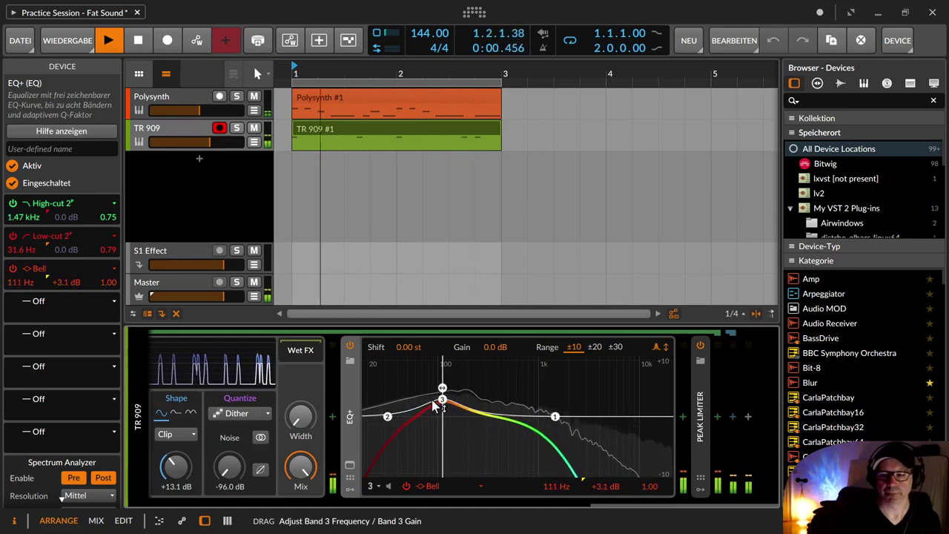
left_click_drag(427, 402, 541, 406)
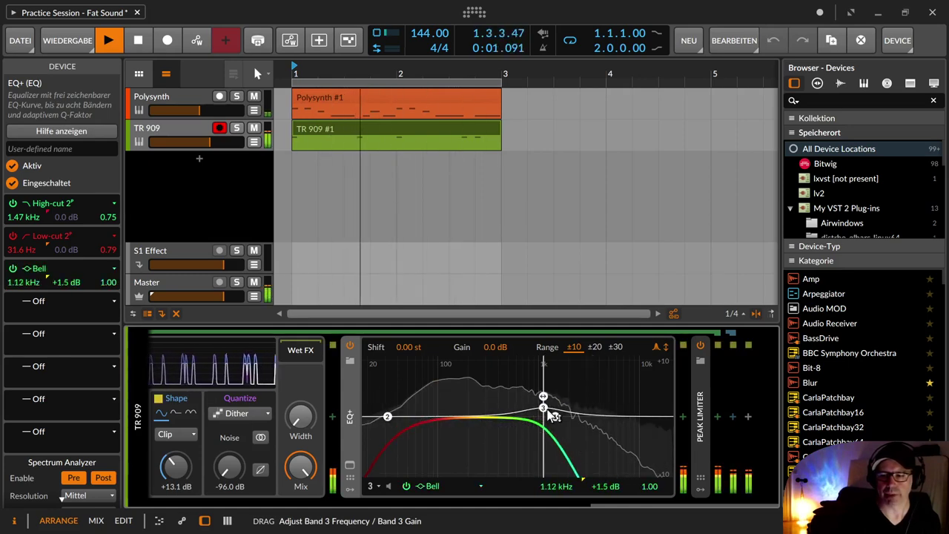
- Raise the EQ+ High-cut to 5.38 kHz and move the Bell band to 567 Hz at +0.3 dB
mouse_move(558, 487)
left_mouse_down()
mouse_move(558, 473)
mouse_move(567, 487)
left_mouse_up()
left_click_drag(556, 421, 534, 445)
left_click_drag(540, 408, 570, 471)
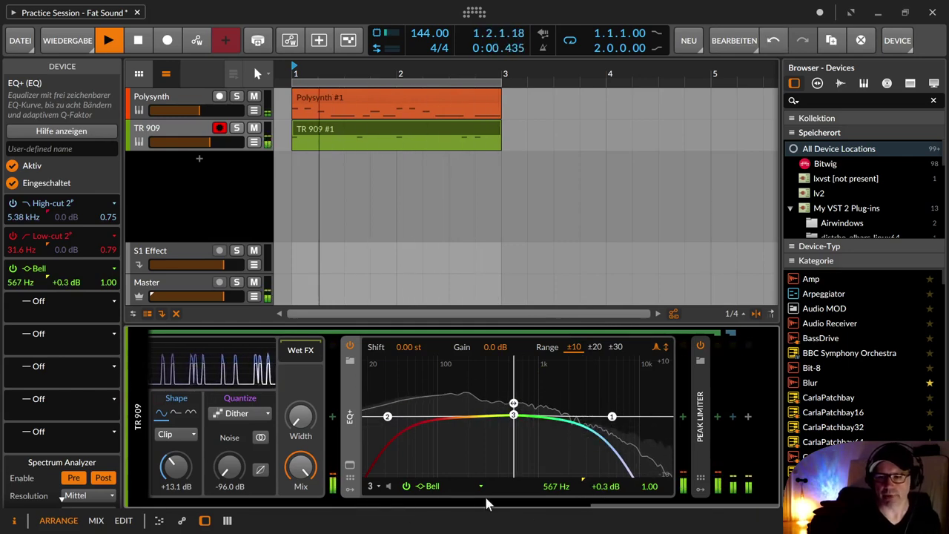
- Bypass the kick's Bit-8, stop playback and return to the Sampler in its chain
left_click_drag(615, 507, 475, 507)
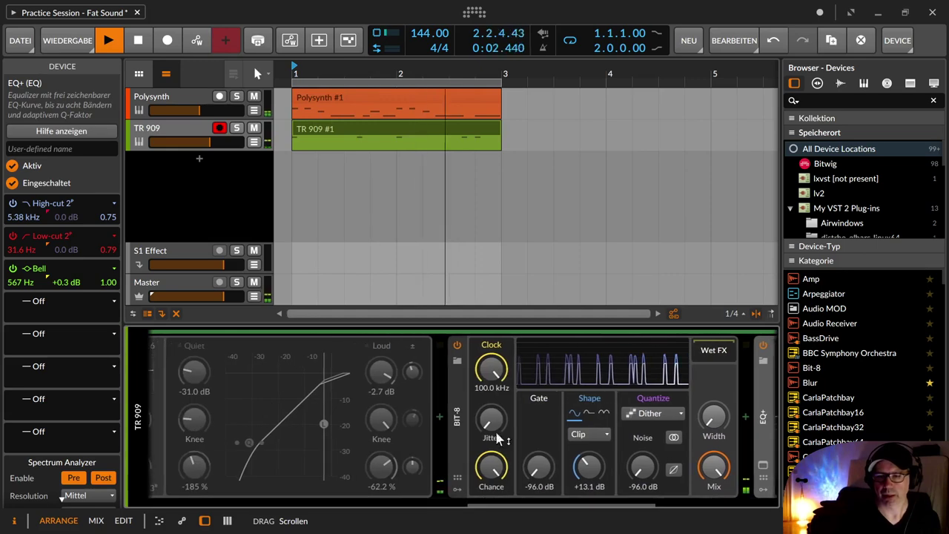
key("space")
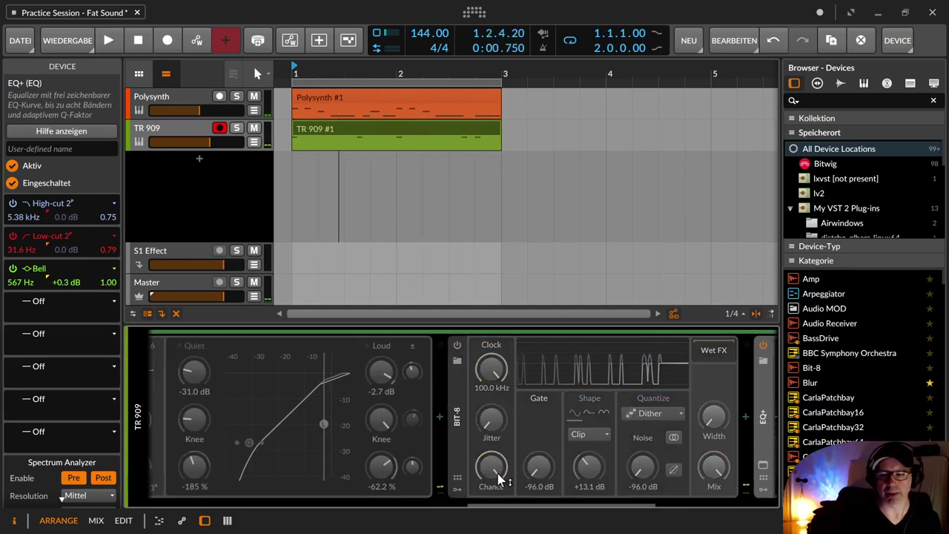
left_click_drag(504, 501, 189, 504)
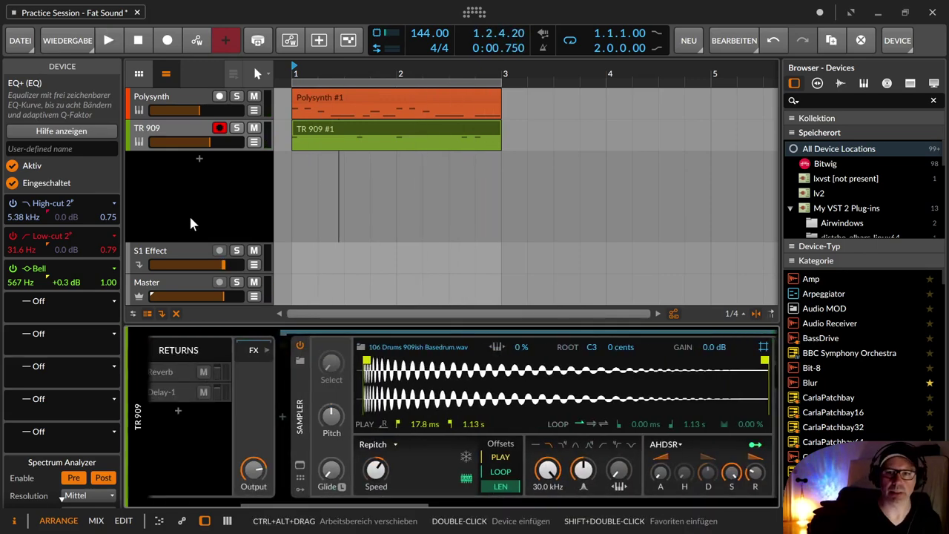
- Set the Polysynth's first oscillator to 5 unison voices with stacking left off, and play the loop to hear it
left_click(180, 100)
left_click(169, 385)
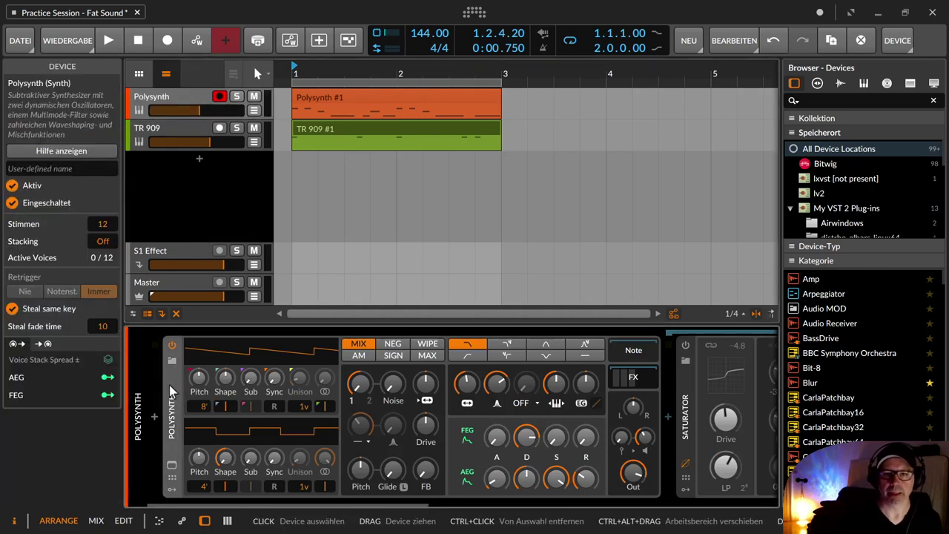
left_click_drag(108, 218, 109, 260)
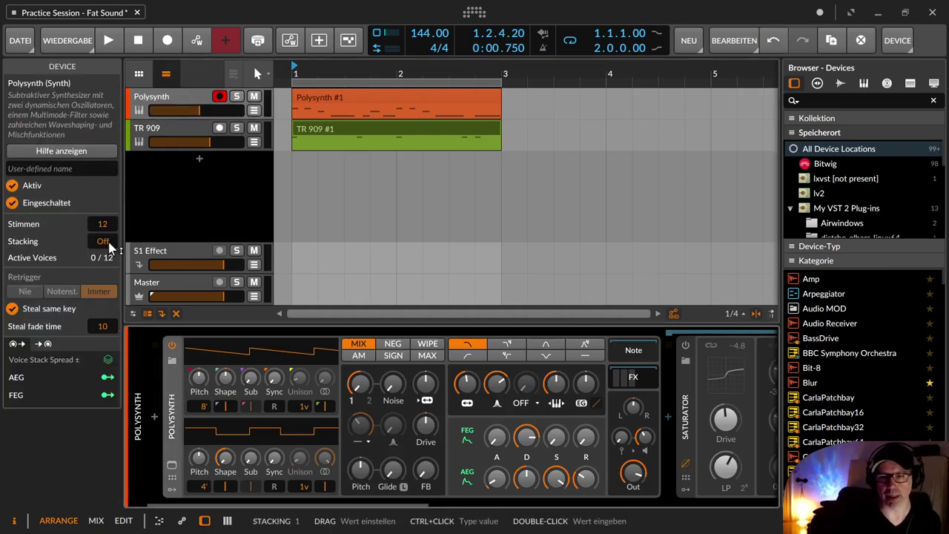
left_click_drag(307, 406, 328, 356)
key("space")
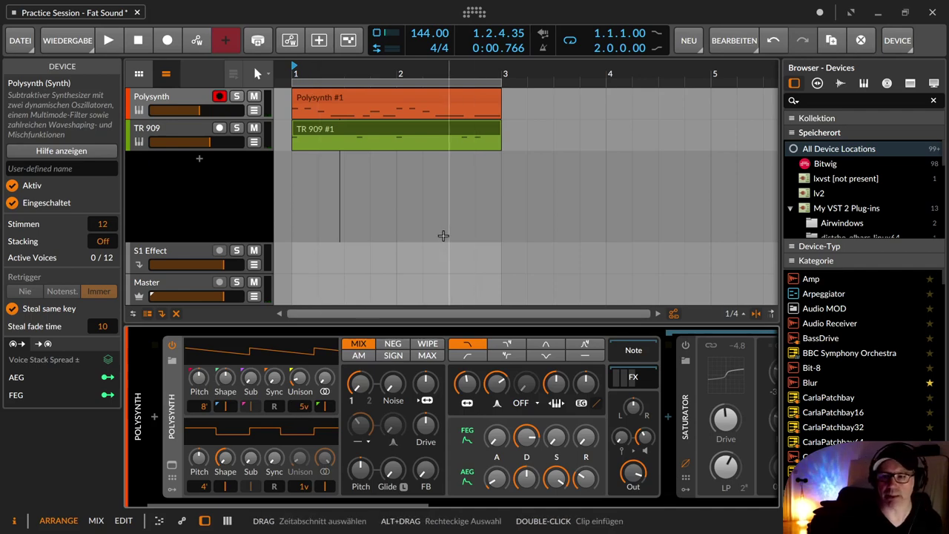
key("space")
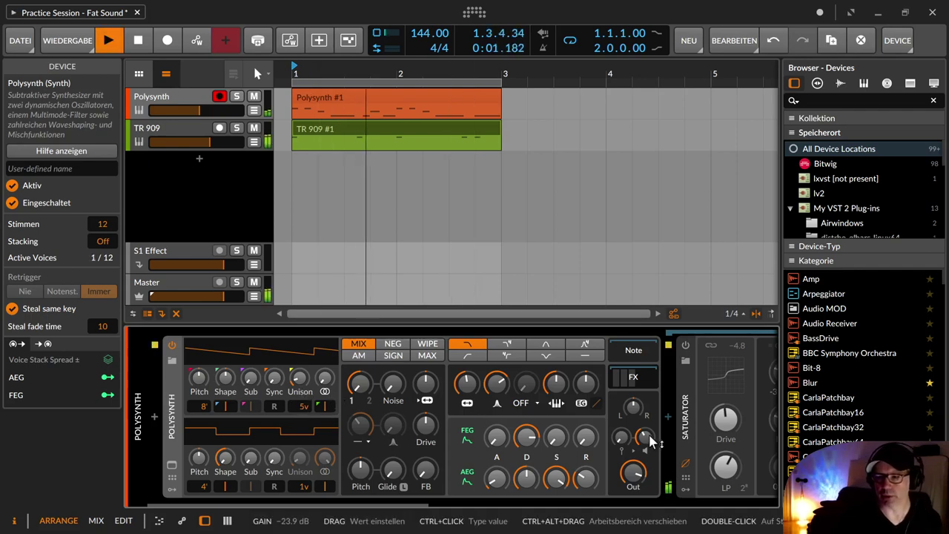
- Raise the Polysynth's gain, set its first oscillator to 16 unison voices, and vary the unison spread while the loop plays
left_click_drag(645, 438, 645, 415)
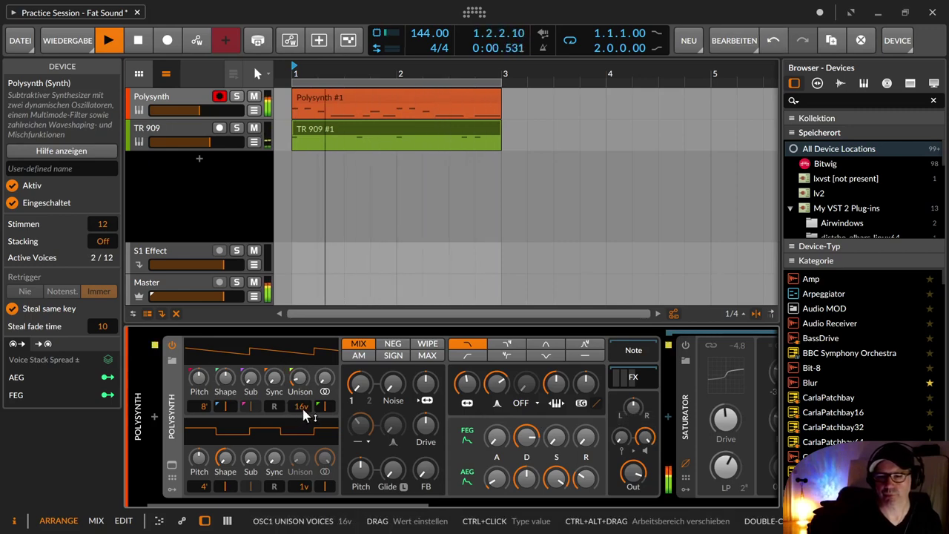
left_click_drag(299, 378, 299, 373)
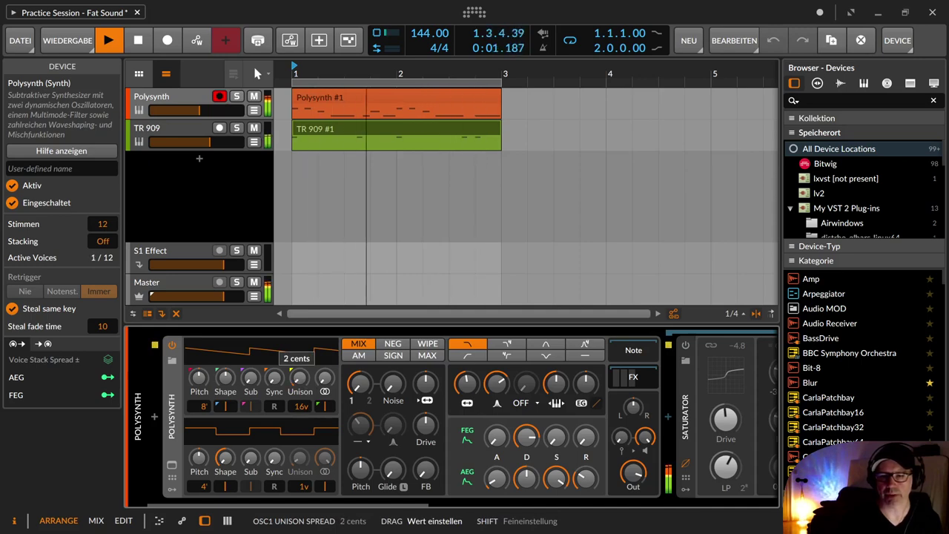
left_click_drag(300, 373, 300, 381)
key("space")
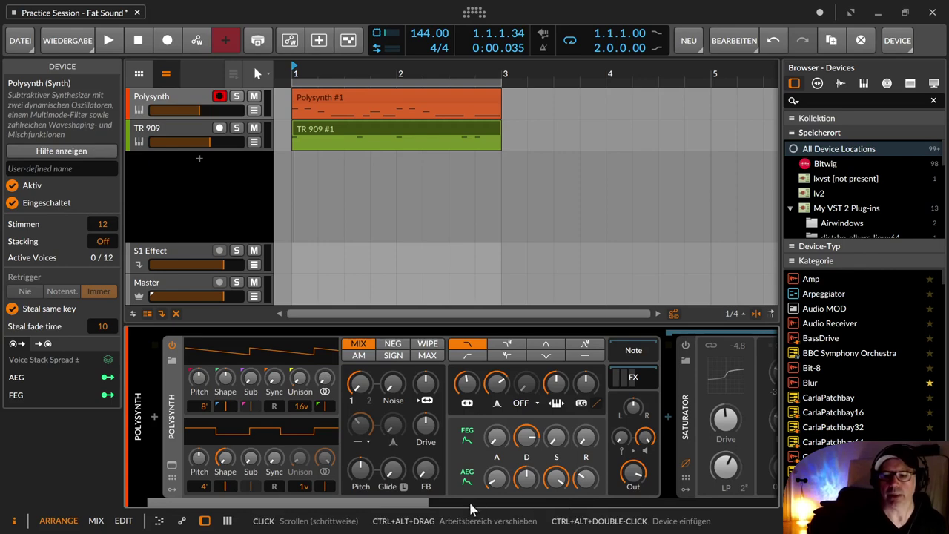
- Enable the Bit-8 in the Polysynth's FX chain and look through its quantization modes, keeping Diffusion
left_click_drag(407, 500, 571, 502)
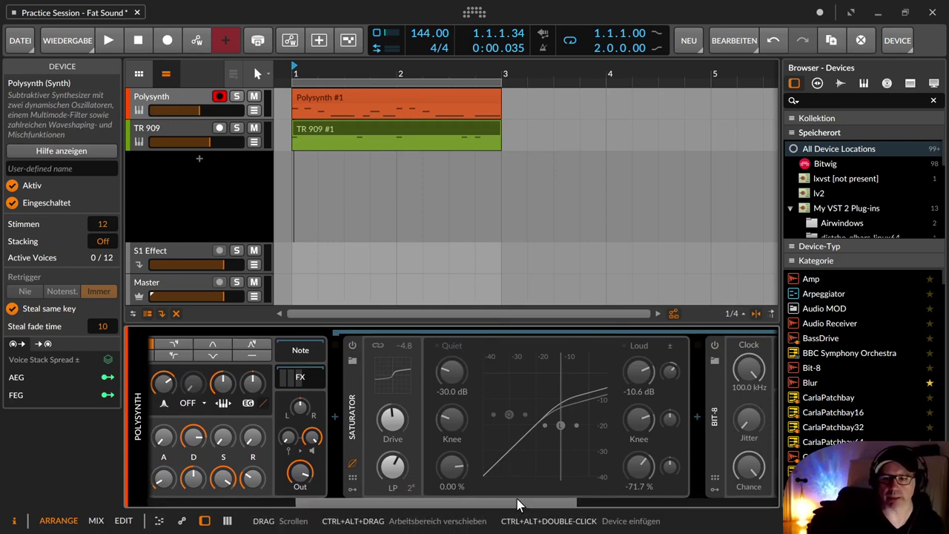
left_click_drag(517, 504, 691, 503)
left_click(323, 347)
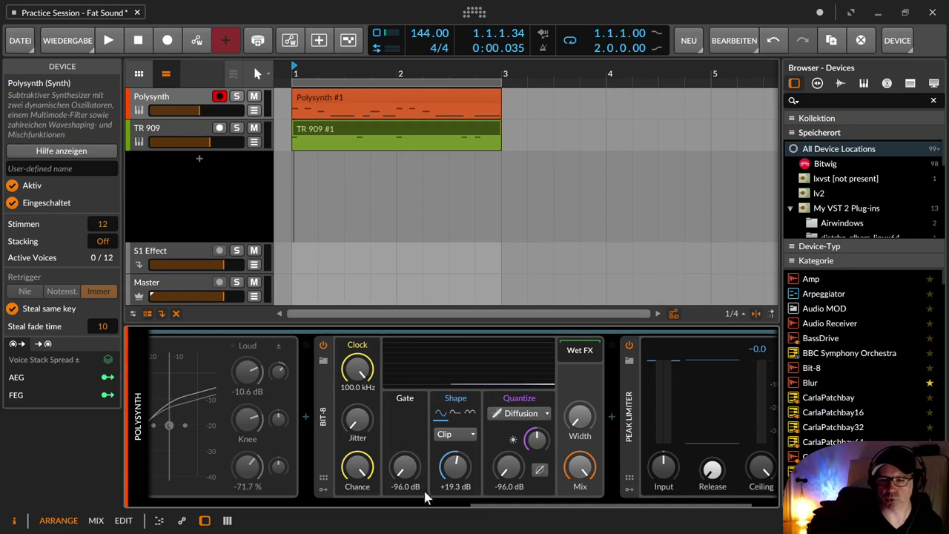
left_click(520, 413)
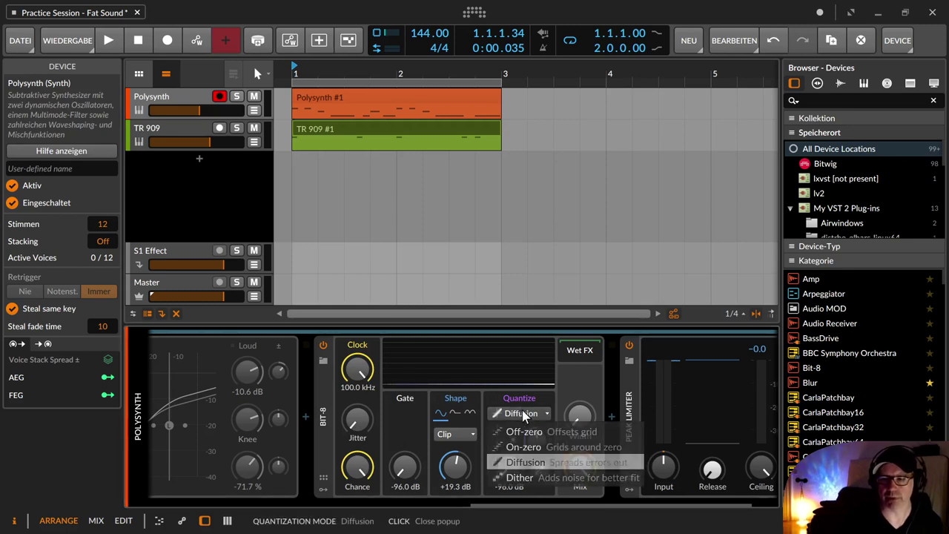
left_click(522, 410)
- Reset the Bit-8's Shape drive, keep the Clip mode, and set the drive to +10.1 dB
double_click(465, 457)
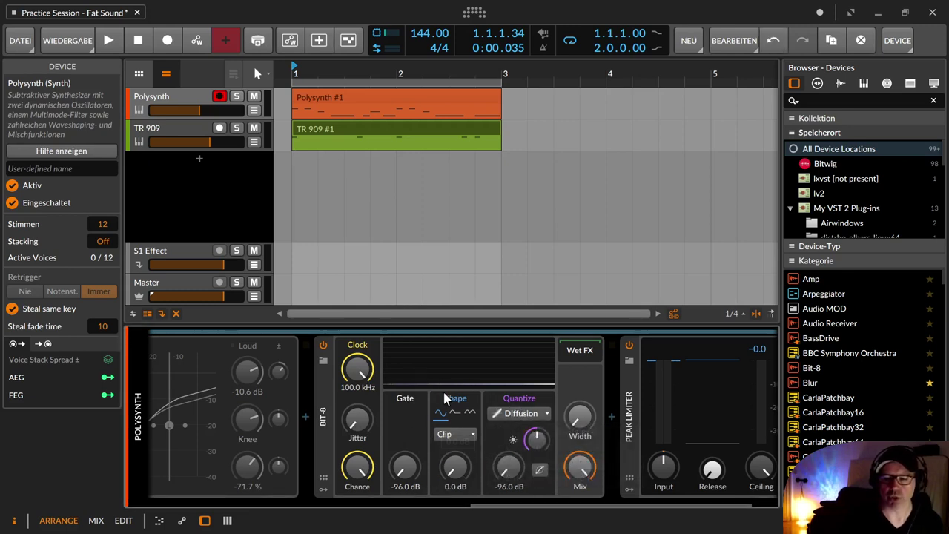
left_click(465, 436)
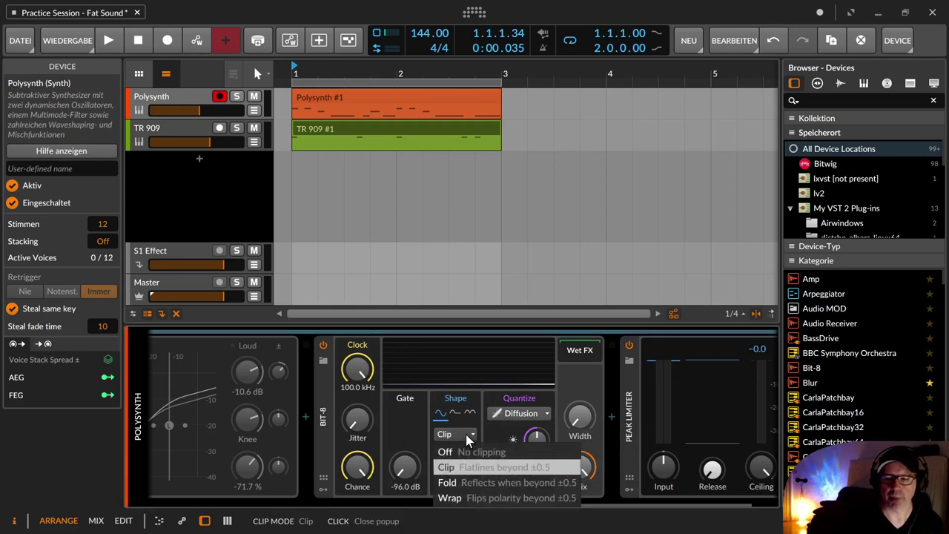
left_click(466, 439)
left_click_drag(455, 466, 455, 444)
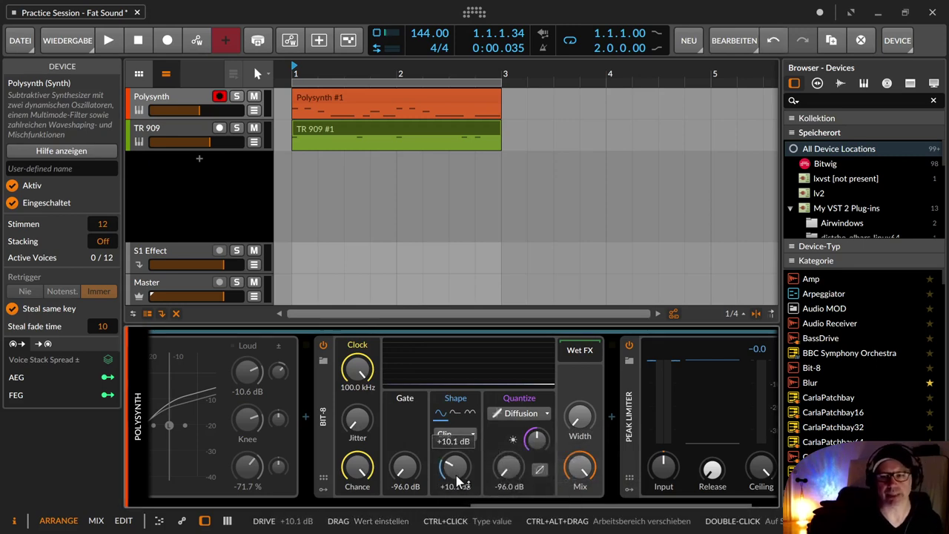
- Insert an Oscilloscope between the Bit-8 and the Peak Limiter in the Polysynth's FX chain
left_click_drag(488, 503, 556, 493)
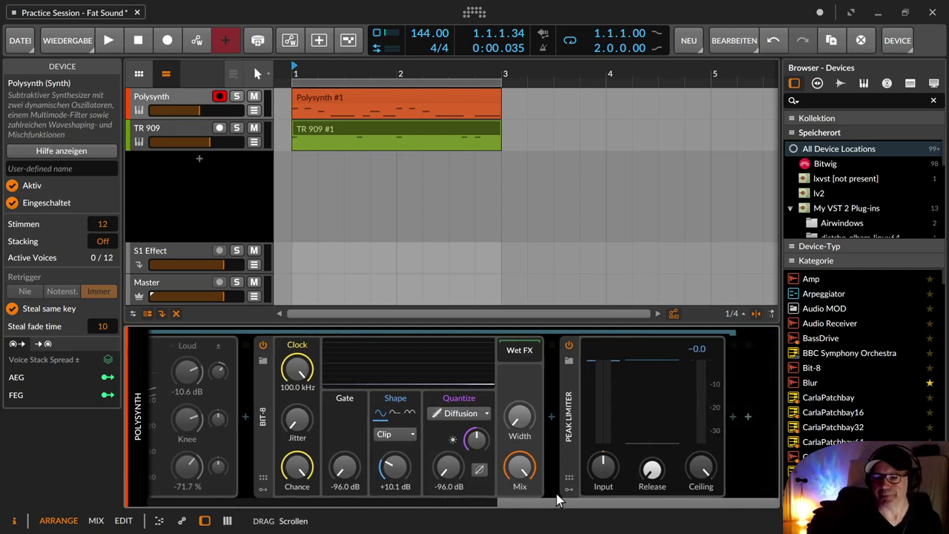
left_click(553, 415)
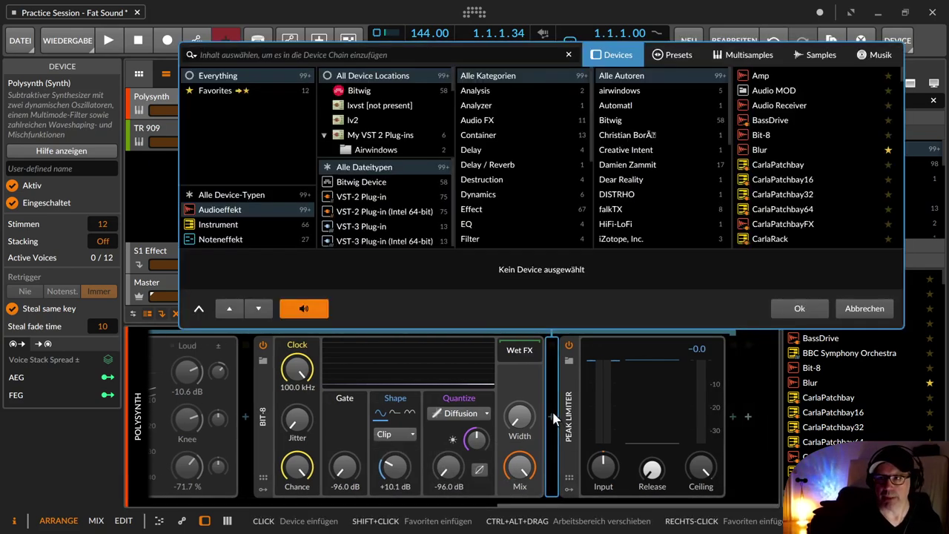
key("Escape")
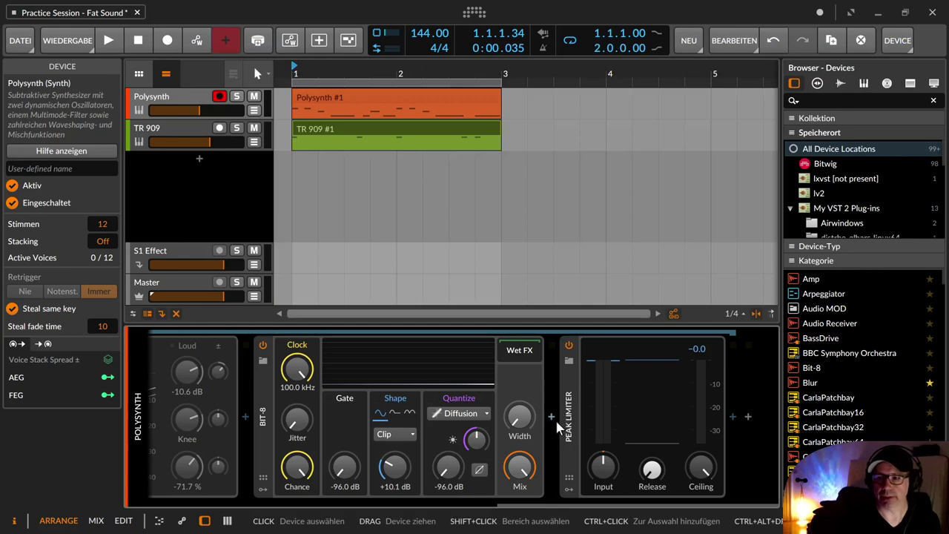
left_click(550, 418)
type("osc")
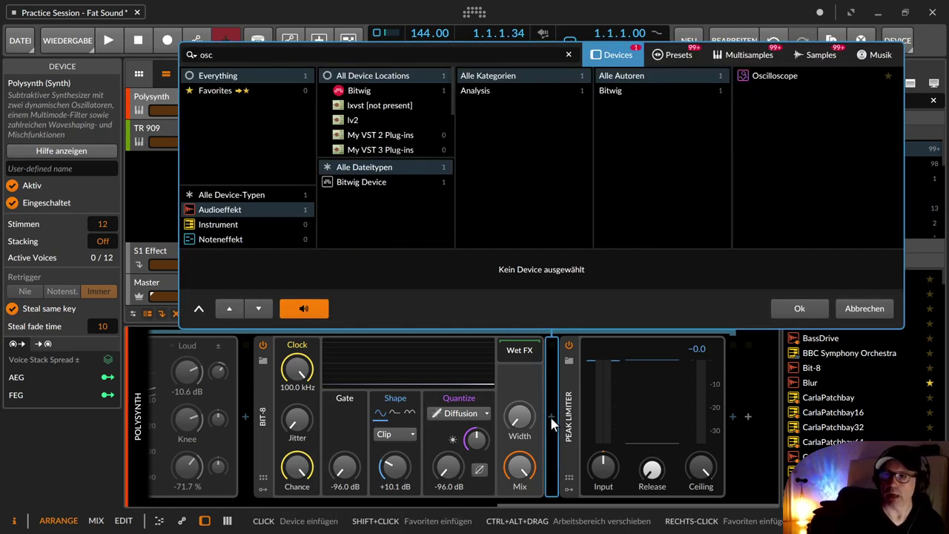
key("Down")
key("Return")
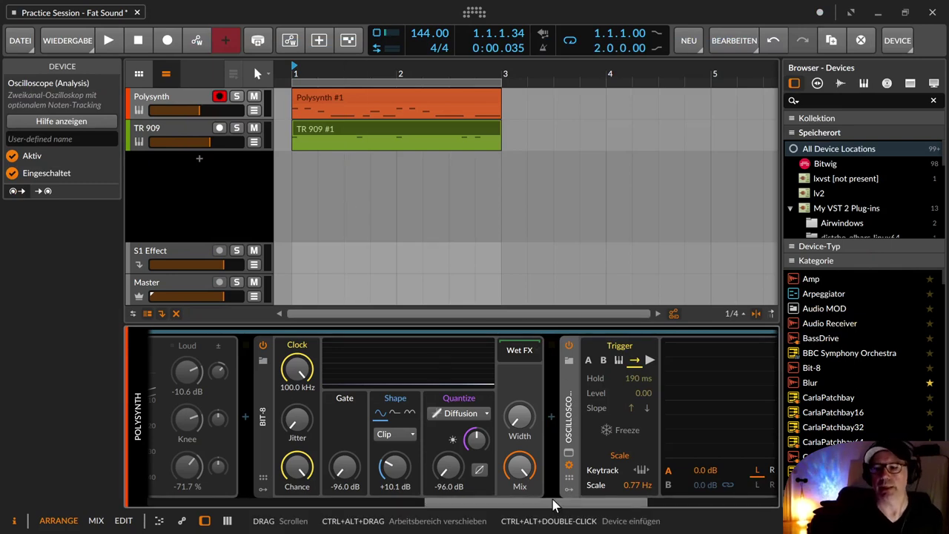
- Return the Bit-8's drive to 0.0 dB, set the Polysynth's first oscillator to 1 unison voice, and play the loop
left_click_drag(551, 505, 516, 510)
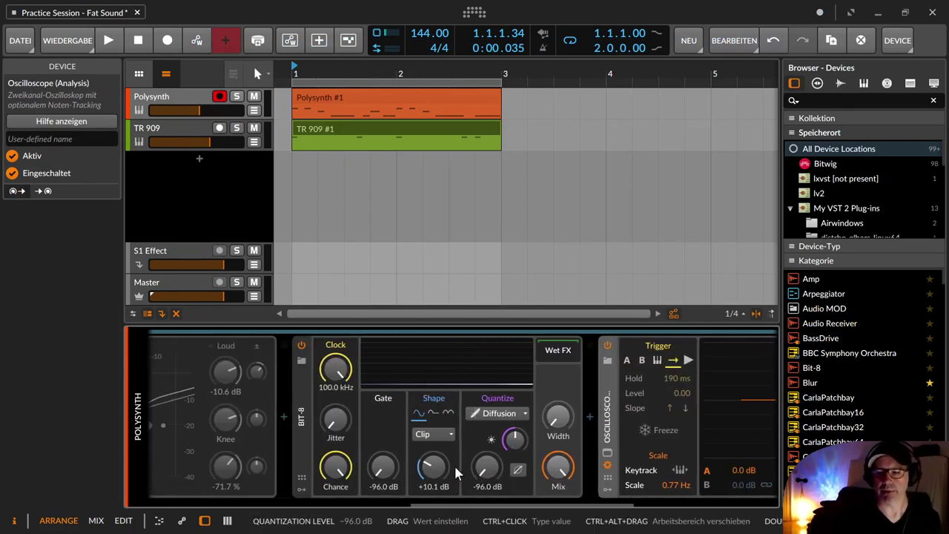
left_click_drag(434, 467, 433, 516)
left_click_drag(537, 507, 182, 495)
key("space")
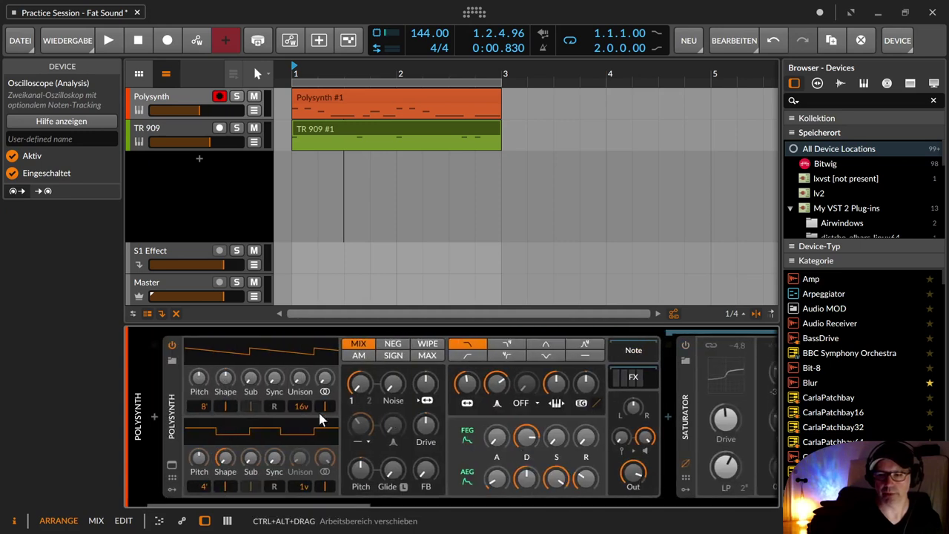
left_click_drag(302, 407, 303, 438)
key("space")
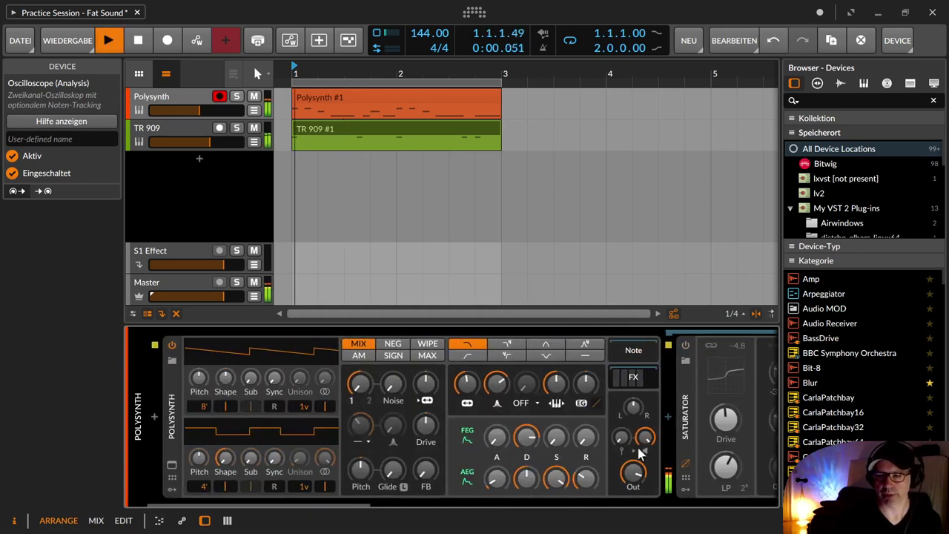
- Adjust the Polysynth's gain slightly and set the Oscilloscope's scale to 4.51 Hz
mouse_move(645, 437)
left_mouse_down()
mouse_move(645, 454)
mouse_move(644, 439)
left_mouse_up()
left_click_drag(315, 504, 644, 470)
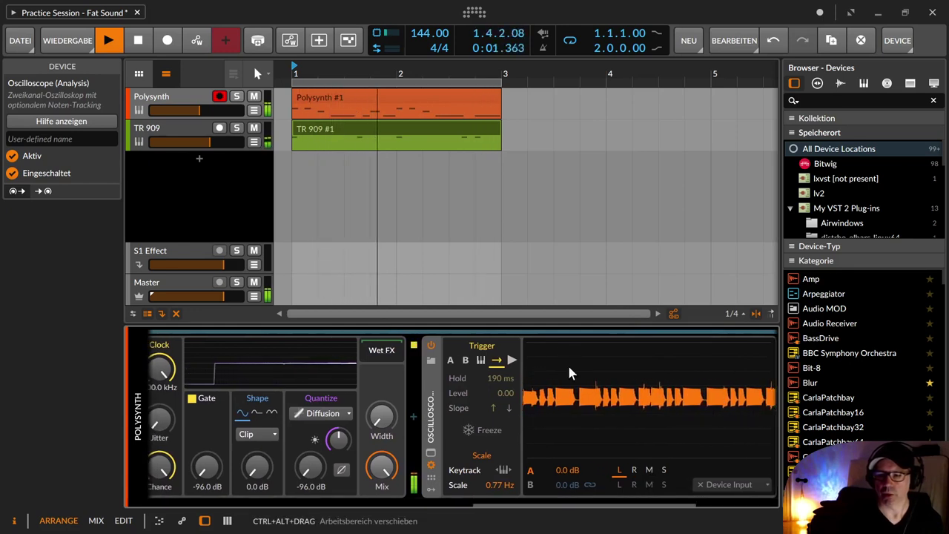
left_click_drag(499, 484, 500, 447)
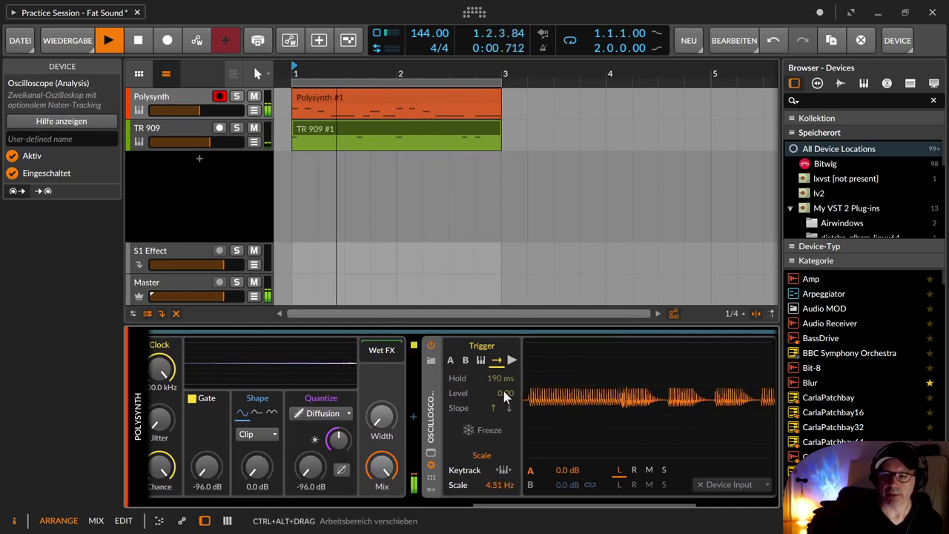
- Collapse the Saturator, adjust the Polysynth's gain, and return to the Oscilloscope to view the waveform
left_click_drag(415, 500, 295, 489)
double_click(367, 423)
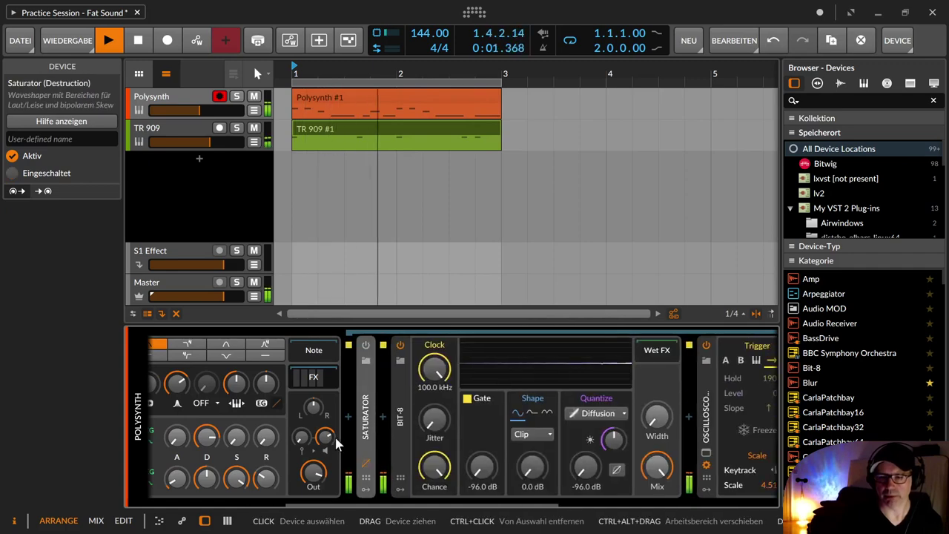
left_click_drag(326, 438, 318, 438)
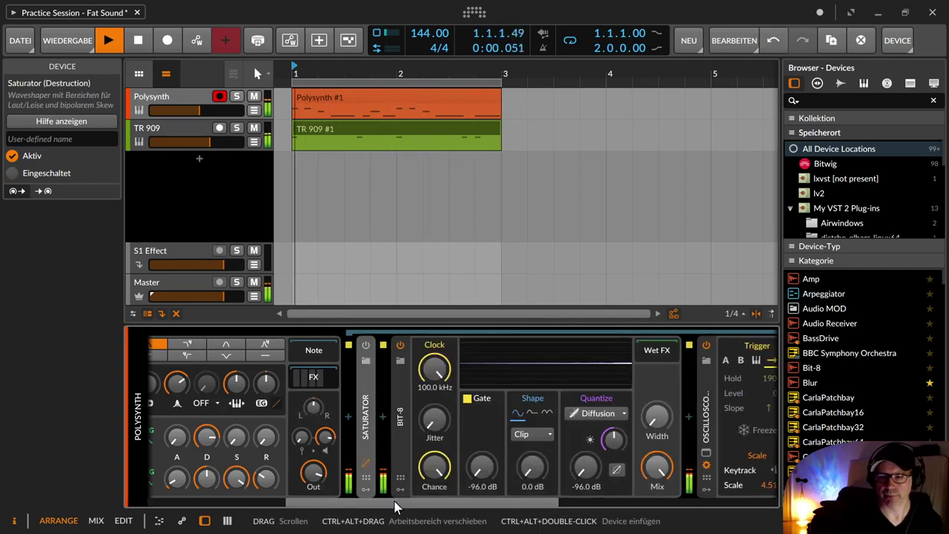
left_click_drag(393, 502, 539, 513)
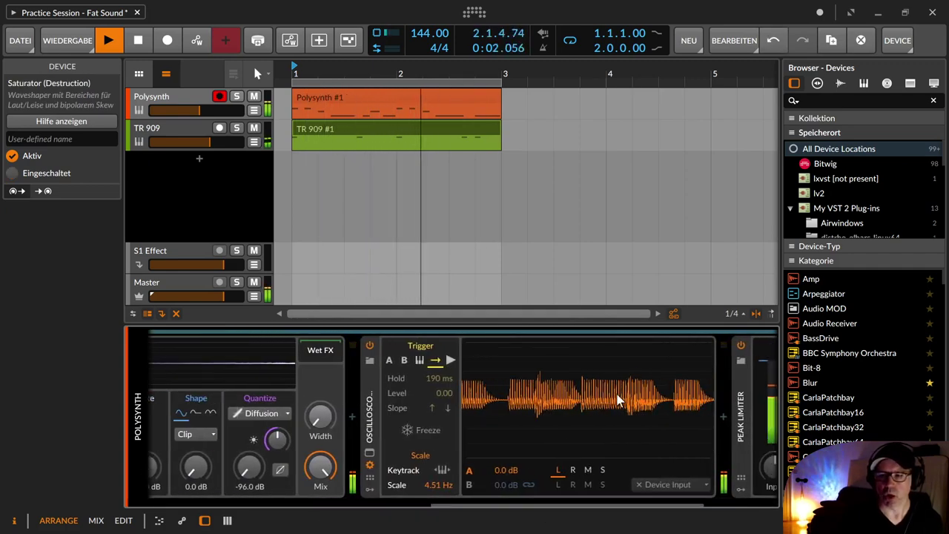
- Open the Oscilloscope's enlarged display and raise the Bit-8's drive to +6.4 dB during playback
left_click(371, 454)
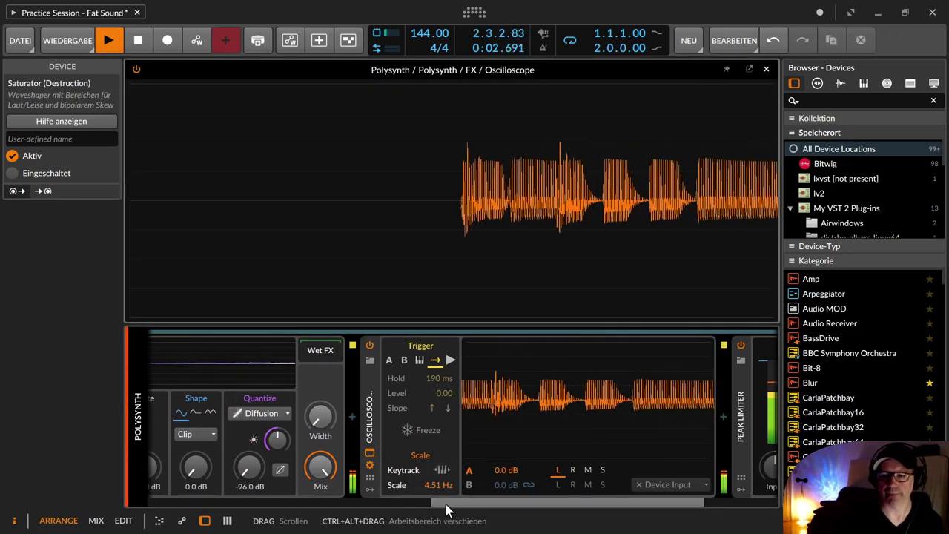
left_click_drag(435, 505, 345, 505)
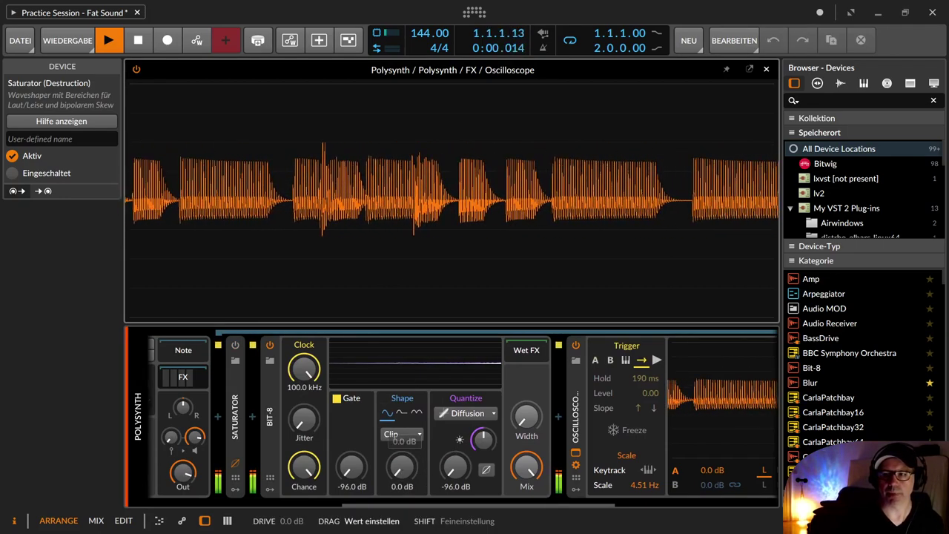
left_click_drag(401, 466, 401, 442)
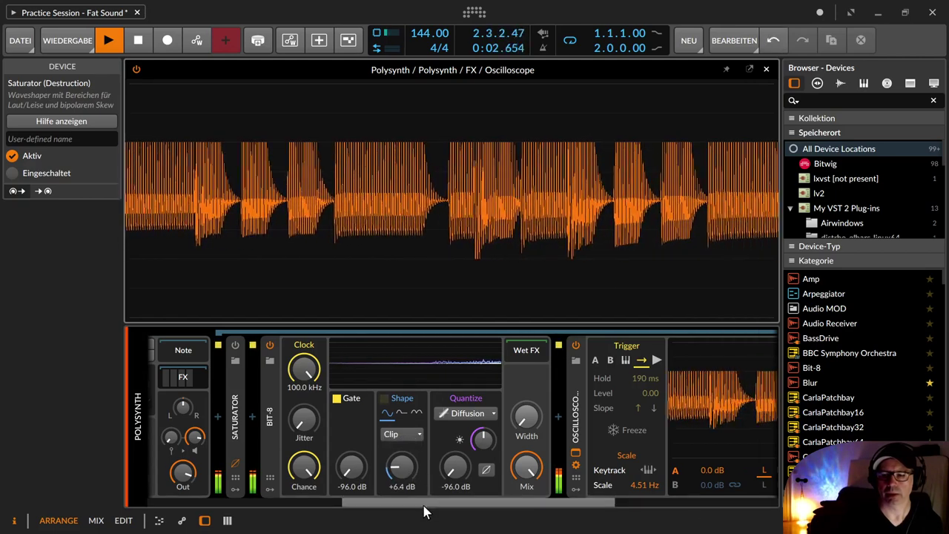
- Lower the Polysynth's gain and raise the Bit-8's drive to +13.0 dB
left_click_drag(421, 504, 377, 501)
left_click_drag(295, 440, 288, 477)
left_click_drag(500, 467, 501, 447)
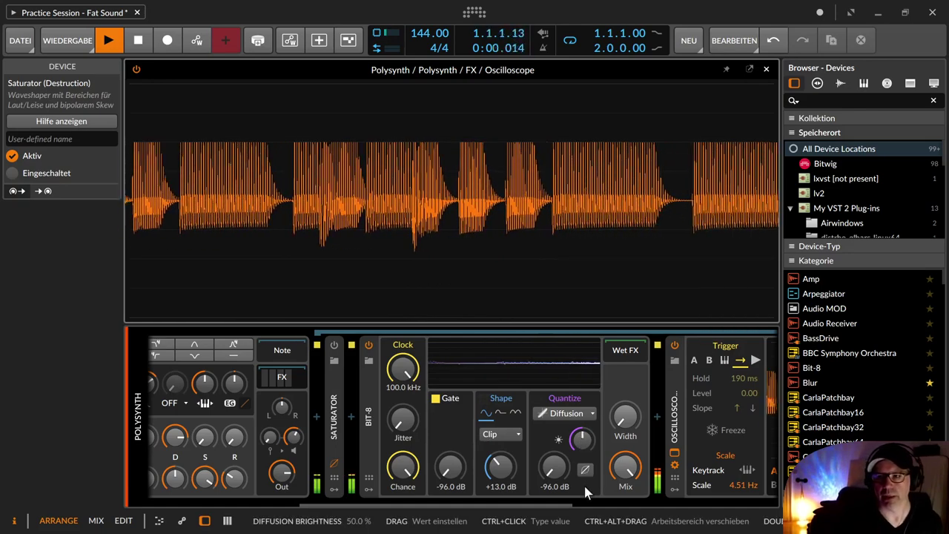
- Push the Bit-8's drive to +26.9 dB, stop playback, reduce the drive to +7.6 dB, and return to the Polysynth's controls
left_click_drag(500, 466, 500, 440)
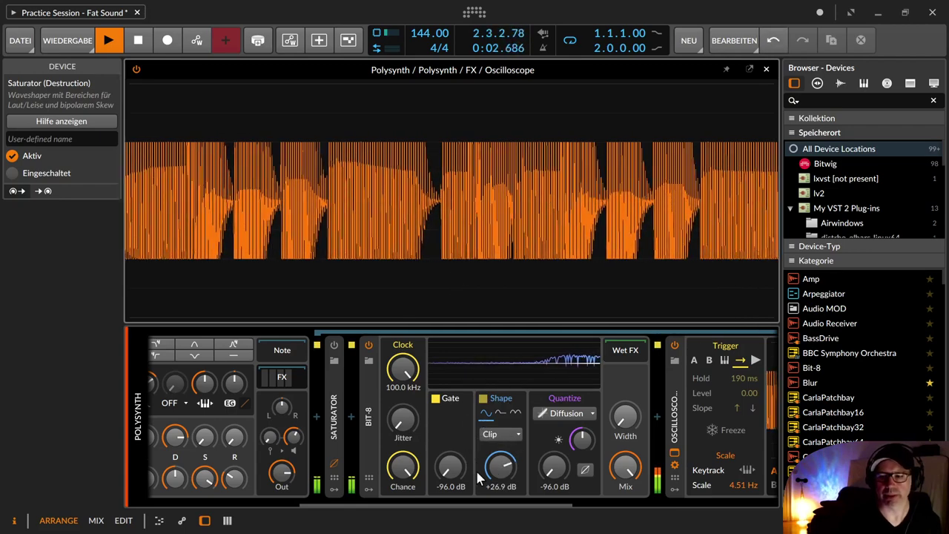
key("space")
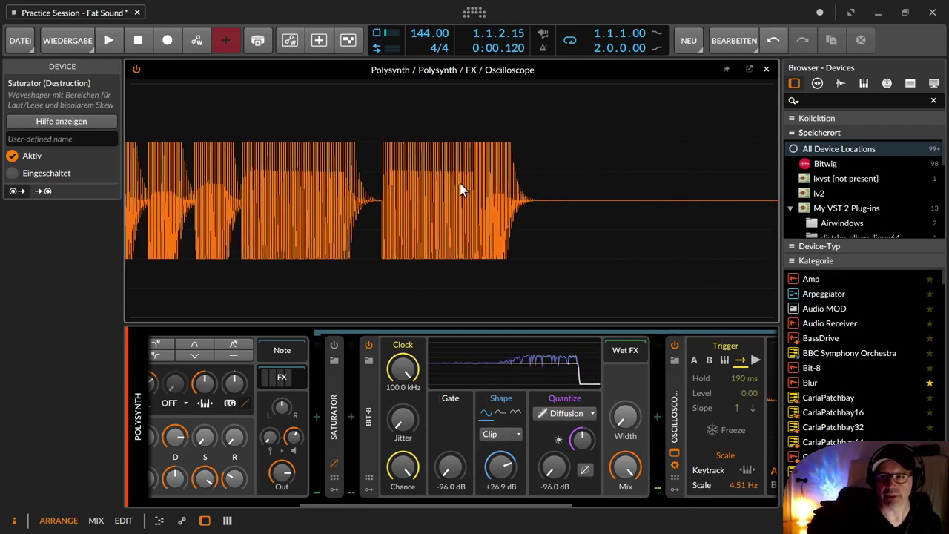
left_click_drag(499, 461, 499, 496)
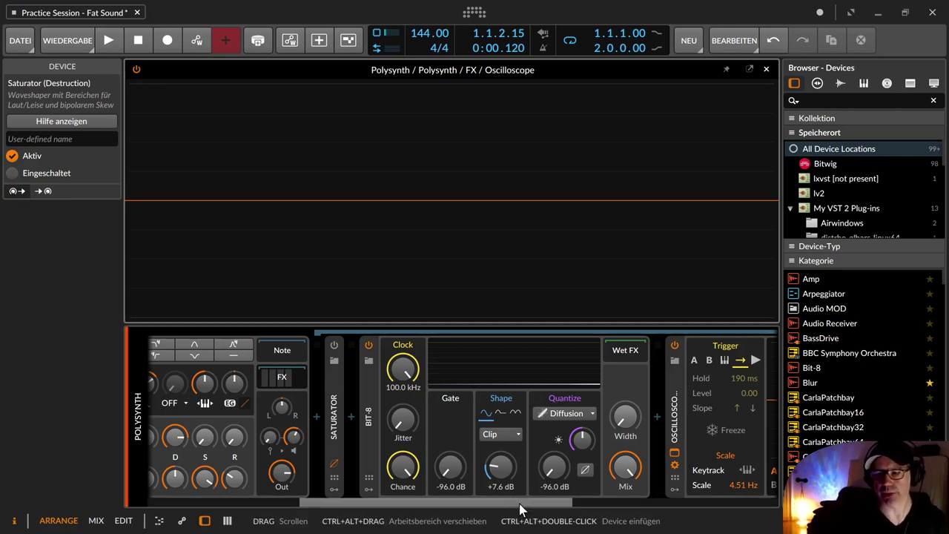
left_click_drag(519, 507, 368, 474)
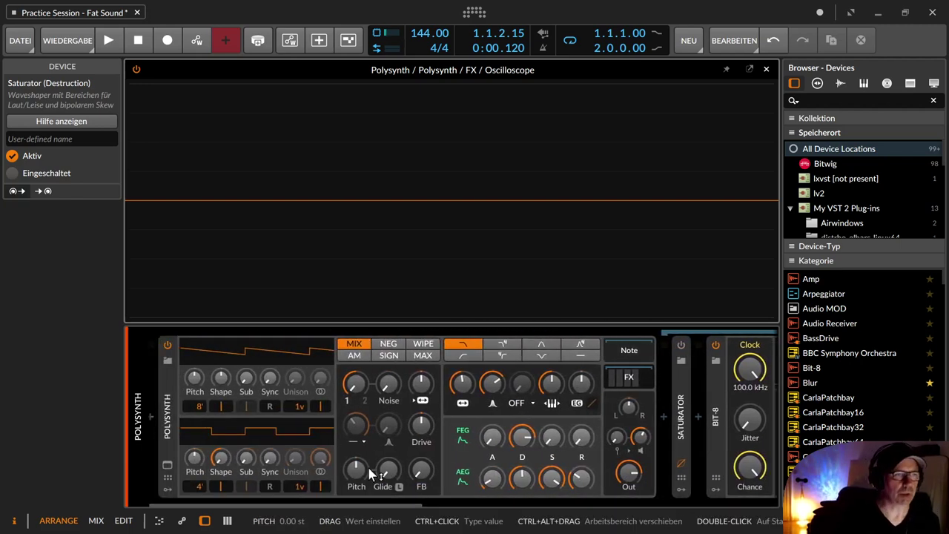